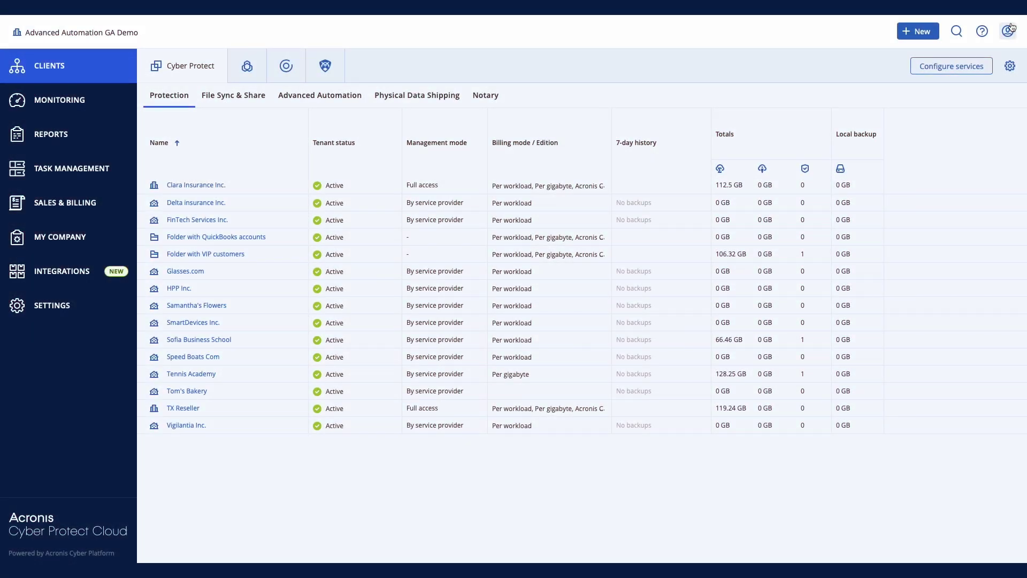
Step: Expand Task Management in the sidebar to reach the Service desk ticket list
{"action": "left_click", "coordinate": [86, 167]}
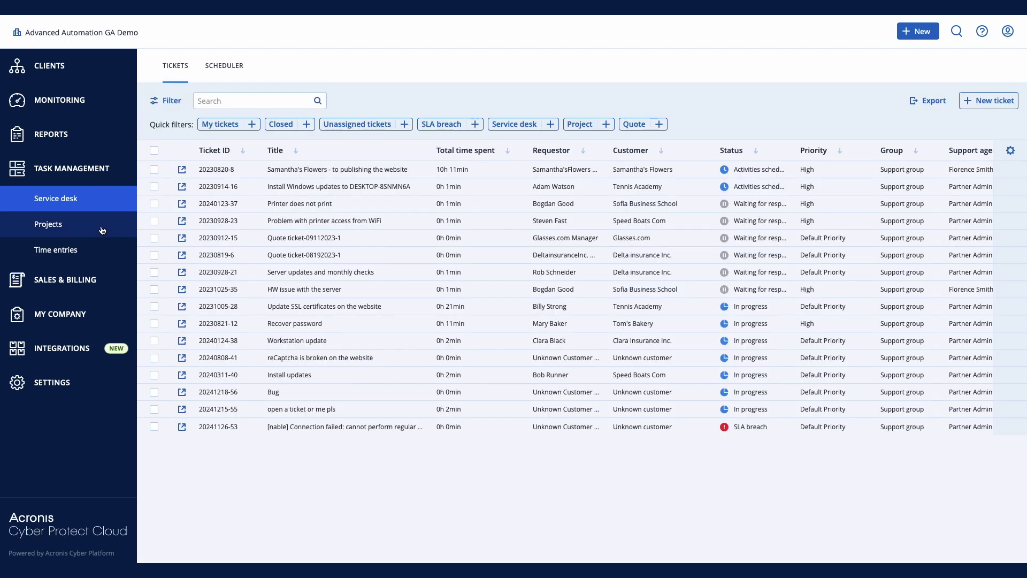
Step: Go to the Projects list and start a new project
{"action": "left_click", "coordinate": [102, 230]}
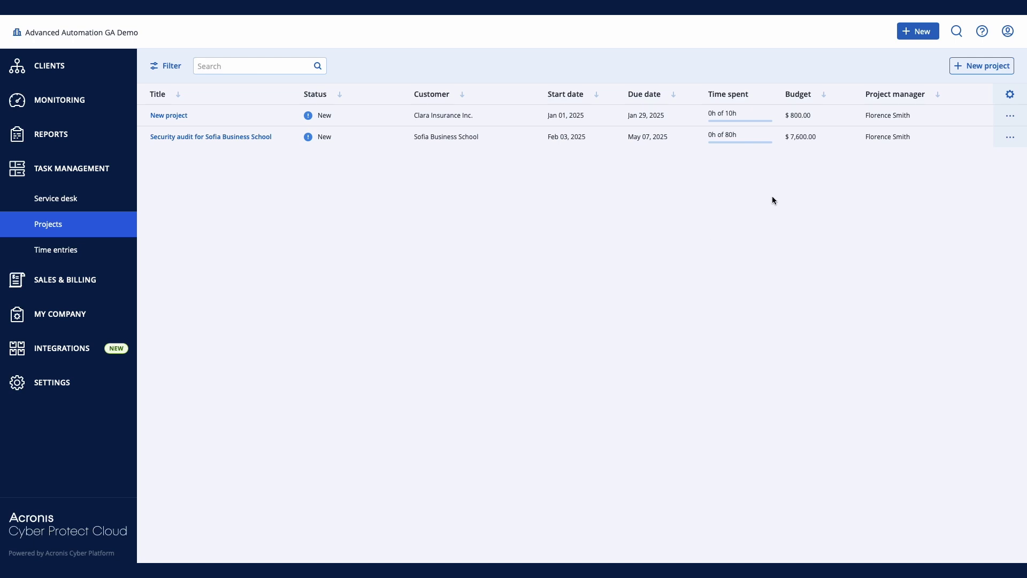
{"action": "left_click", "coordinate": [997, 67]}
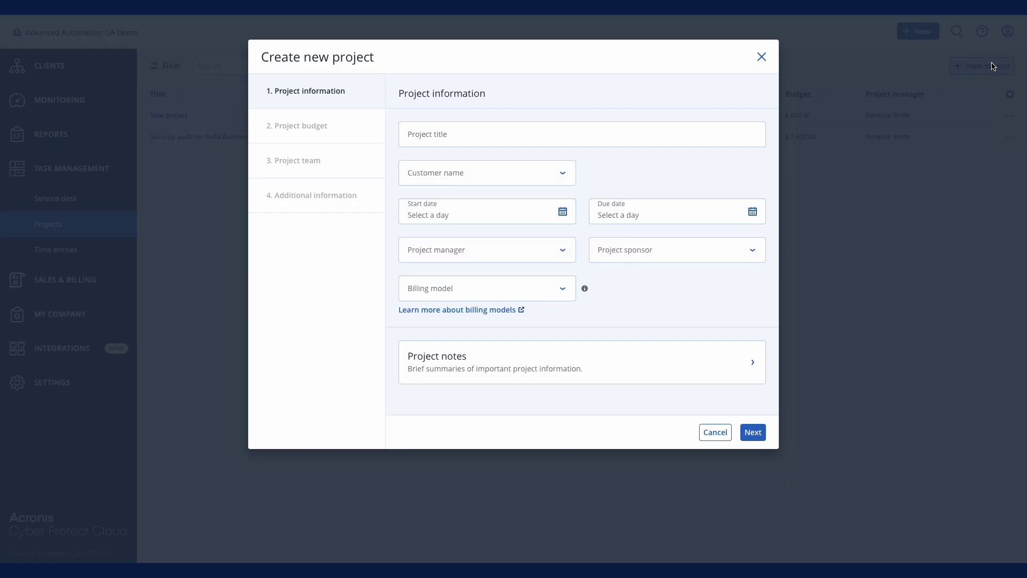
Step: Title the project 'Network Security Hardening for Sofia Business School' for that customer, running 3–28 February 2025
{"action": "left_click", "coordinate": [473, 140]}
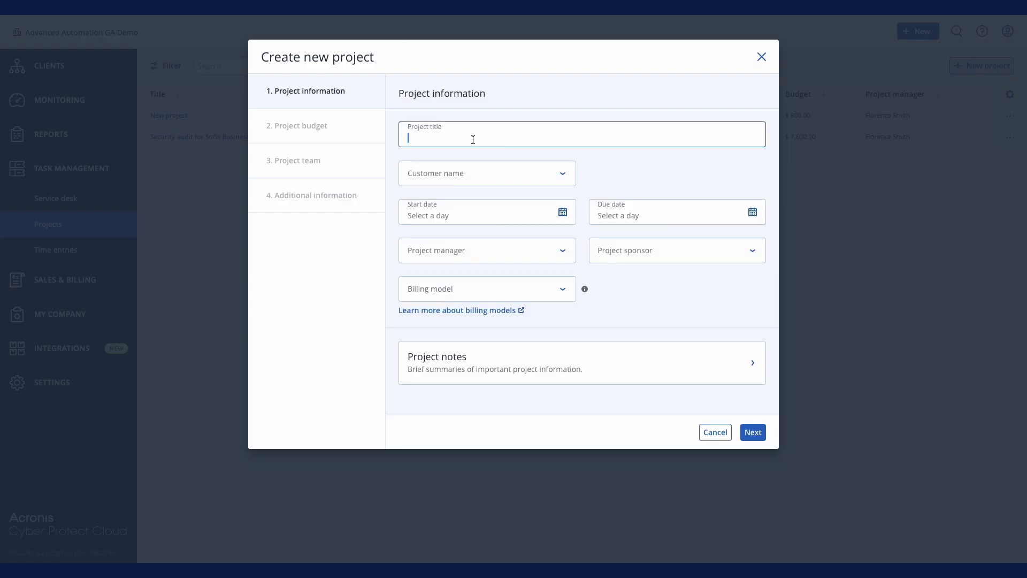
{"action": "type", "text": "Network Security Hardening for Sofia Business School"}
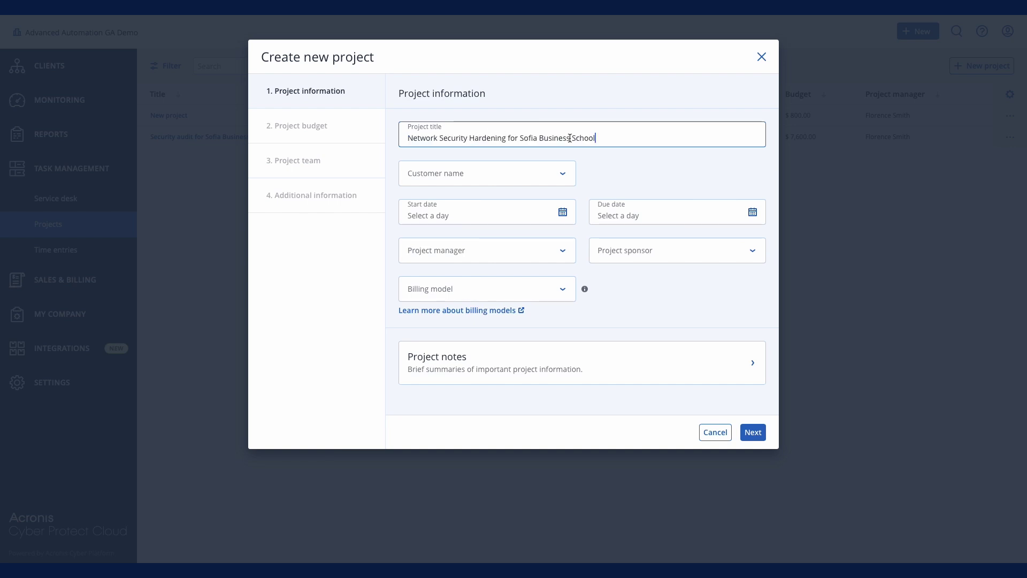
{"action": "left_click", "coordinate": [564, 180]}
{"action": "scroll", "coordinate": [499, 294], "scroll_direction": "down", "scroll_amount": 5}
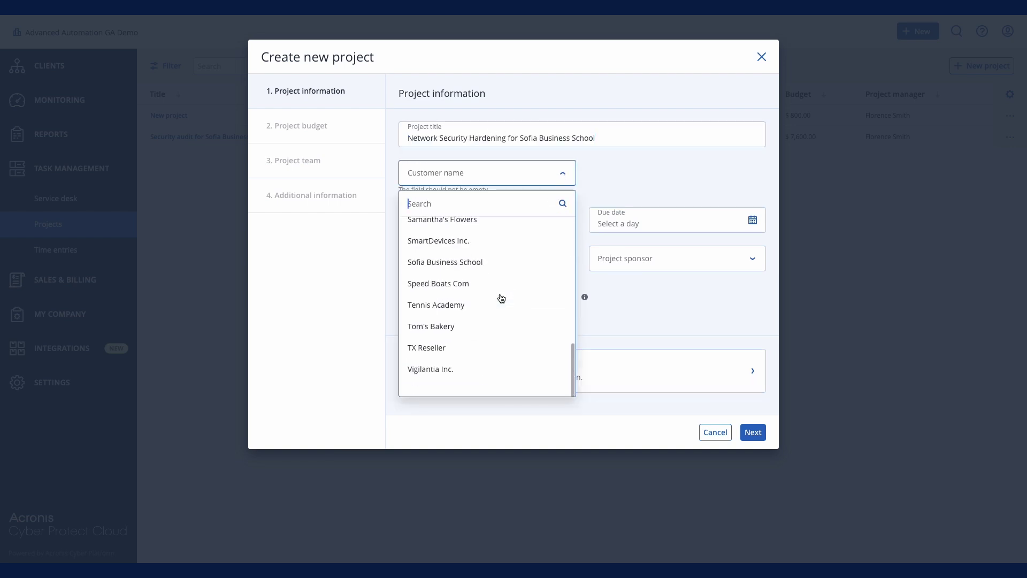
{"action": "left_click", "coordinate": [489, 278]}
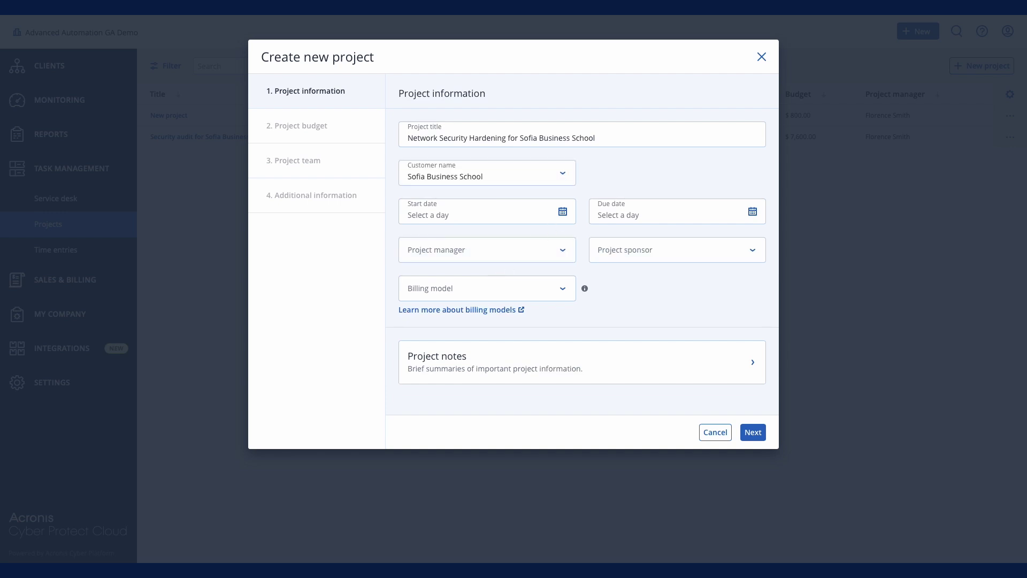
{"action": "left_click", "coordinate": [563, 211]}
{"action": "left_click", "coordinate": [532, 241]}
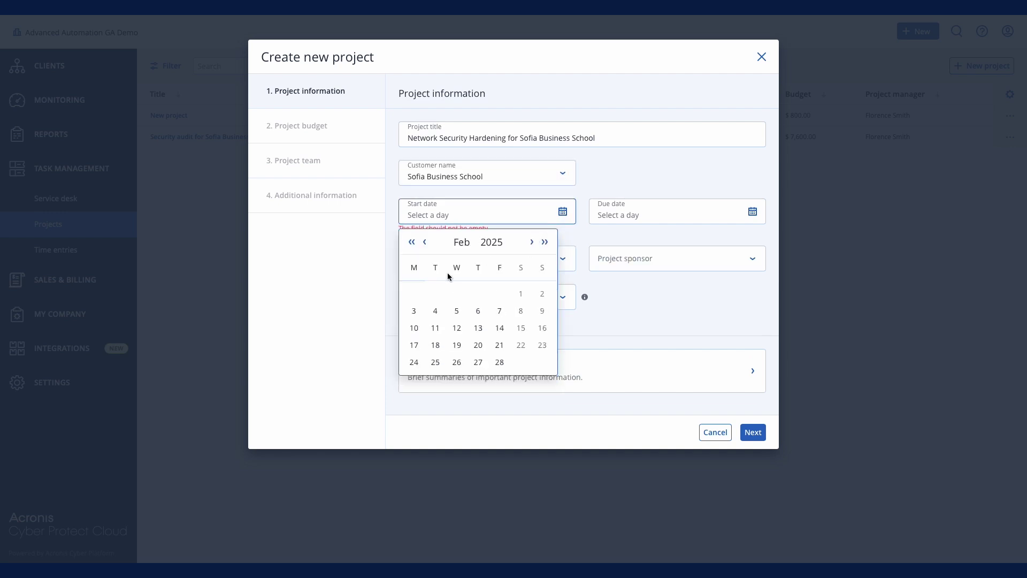
{"action": "left_click", "coordinate": [414, 310]}
{"action": "left_click", "coordinate": [751, 212]}
{"action": "left_click", "coordinate": [693, 360]}
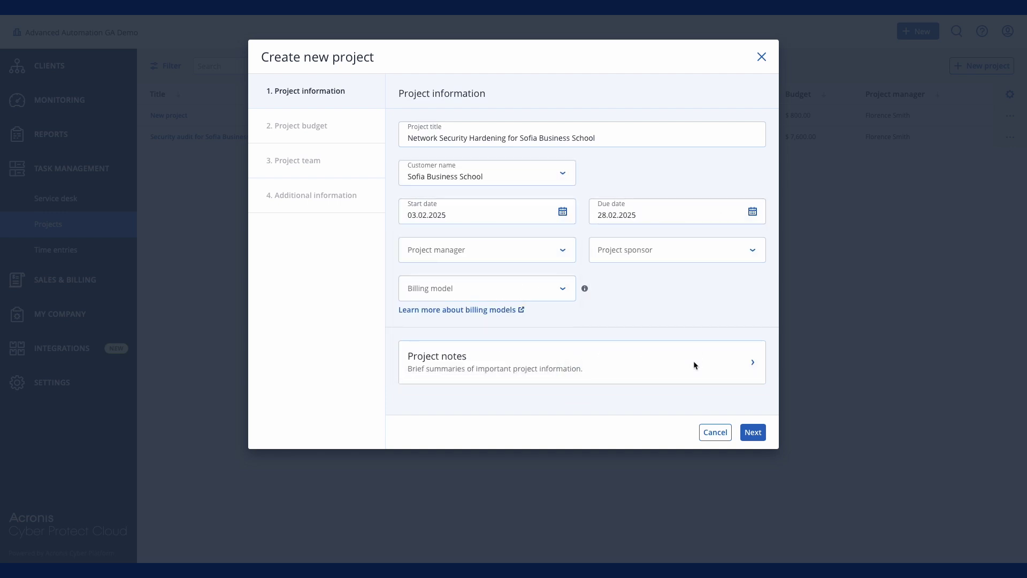
Step: Make Partner Administrator project manager, choose a sponsor, and bill based on milestone
{"action": "left_click", "coordinate": [562, 251]}
{"action": "left_click", "coordinate": [461, 350]}
{"action": "left_click", "coordinate": [684, 259]}
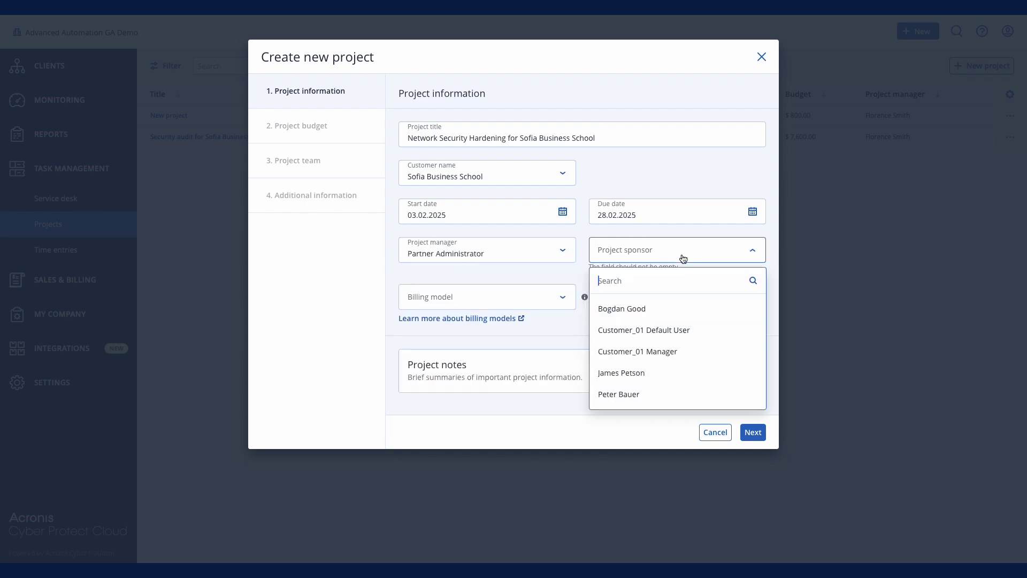
{"action": "left_click", "coordinate": [636, 392]}
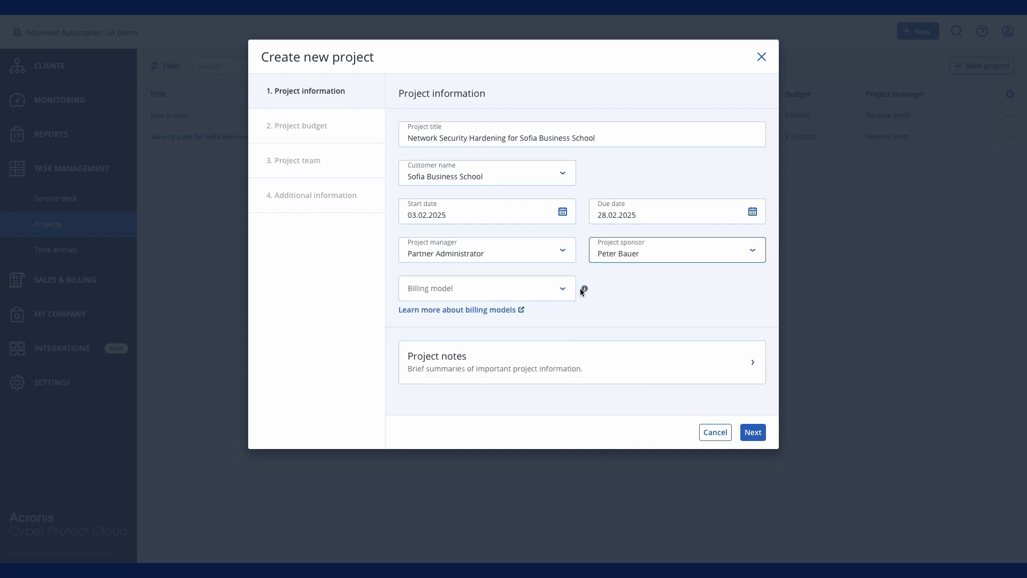
{"action": "left_click", "coordinate": [562, 289]}
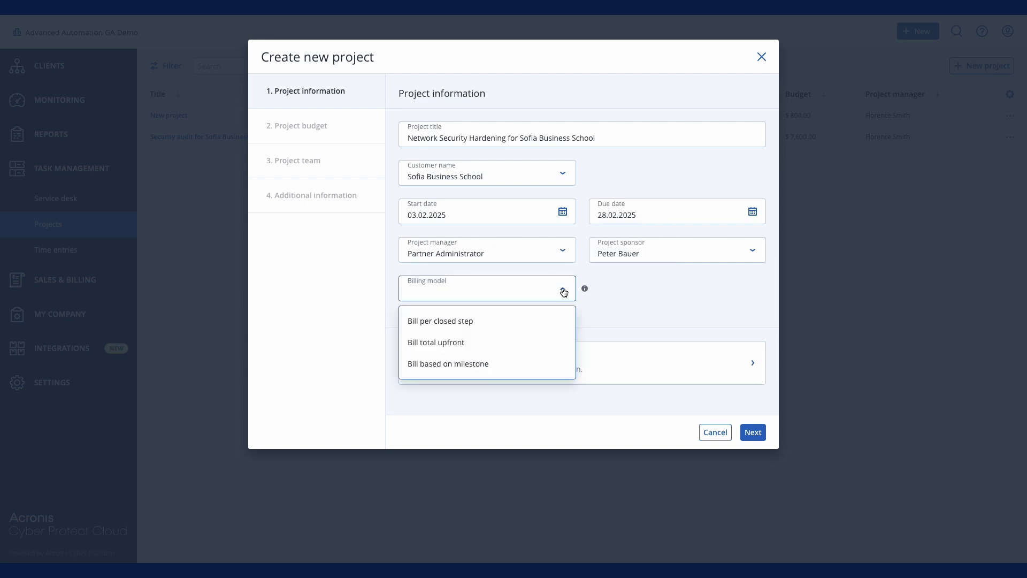
{"action": "left_click", "coordinate": [516, 364]}
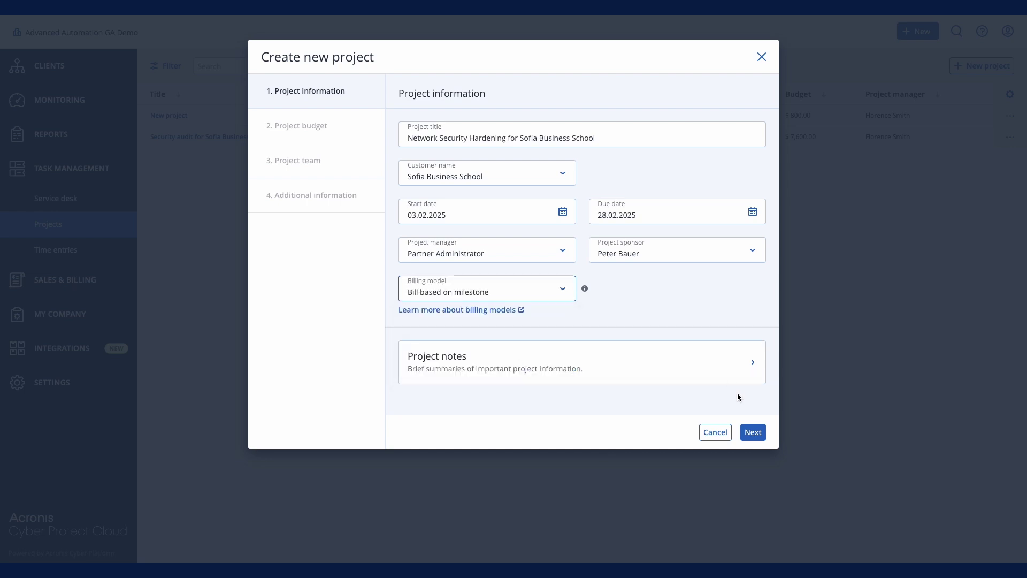
{"action": "left_click", "coordinate": [752, 438]}
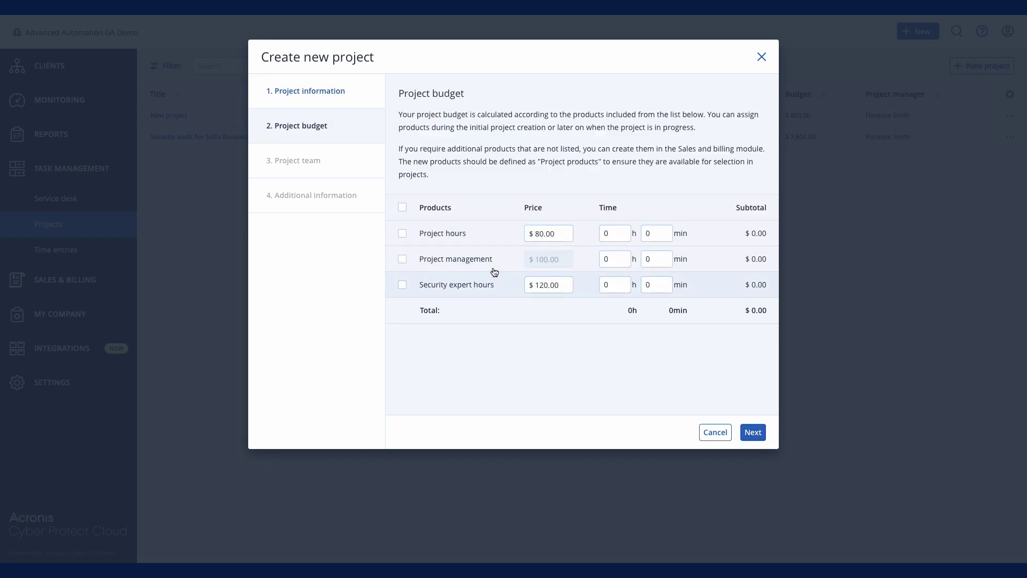
Step: Include Project hours in the budget with 30 planned hours
{"action": "left_click", "coordinate": [403, 234]}
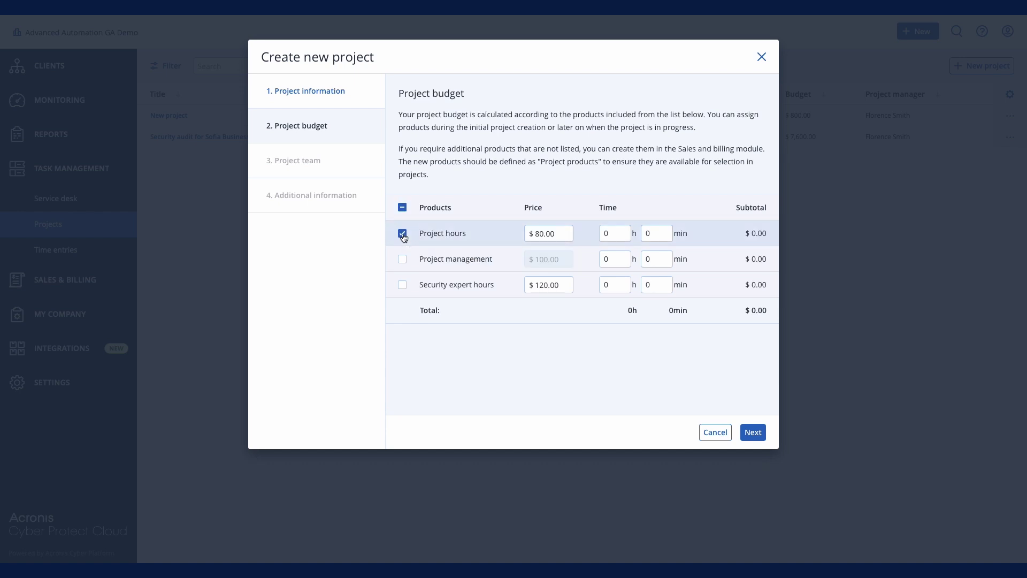
{"action": "left_click", "coordinate": [605, 235]}
{"action": "type", "text": "3"}
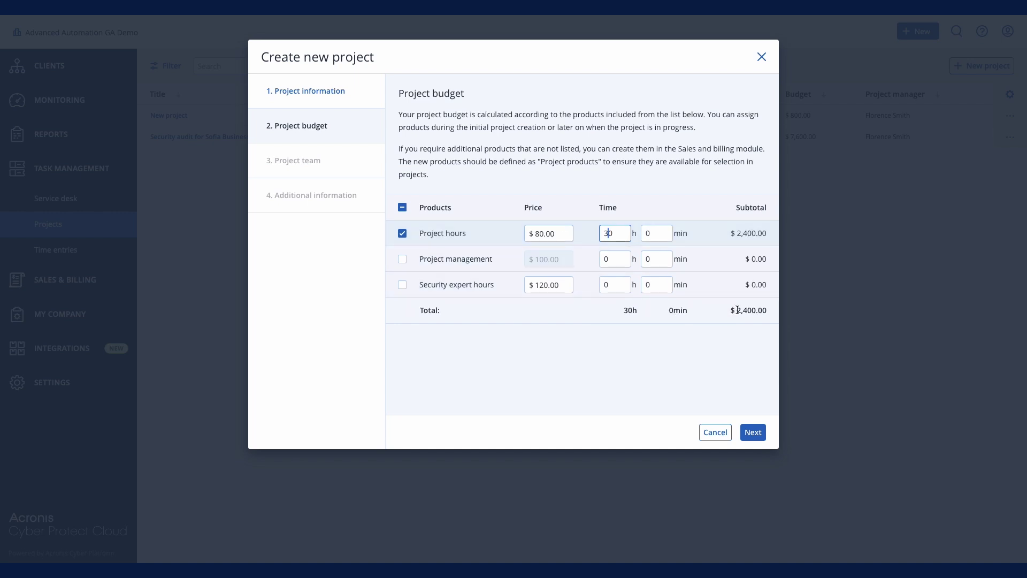
{"action": "left_click", "coordinate": [747, 435]}
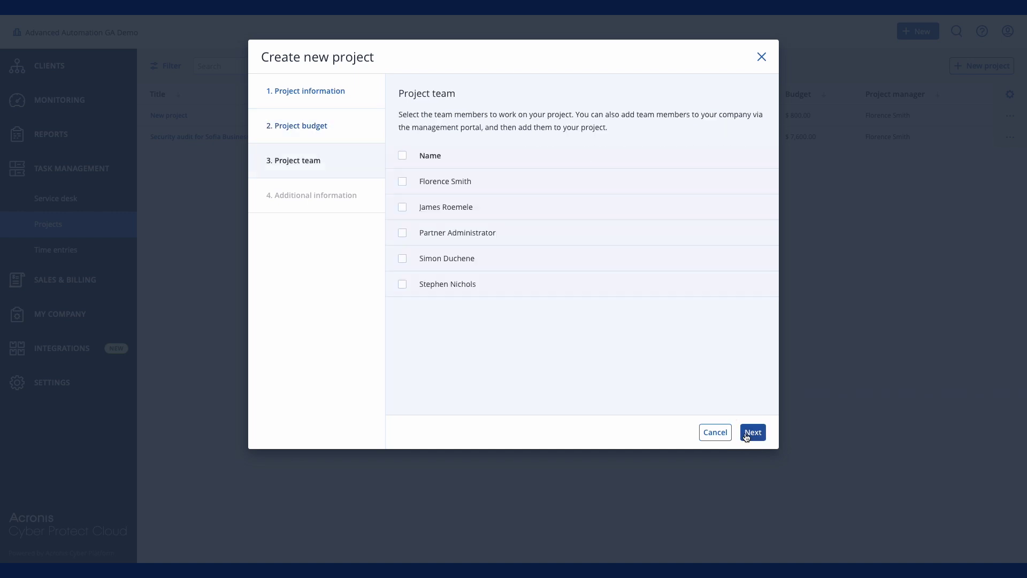
Step: Add two team members, including Partner Administrator, to the project team
{"action": "left_click", "coordinate": [402, 182]}
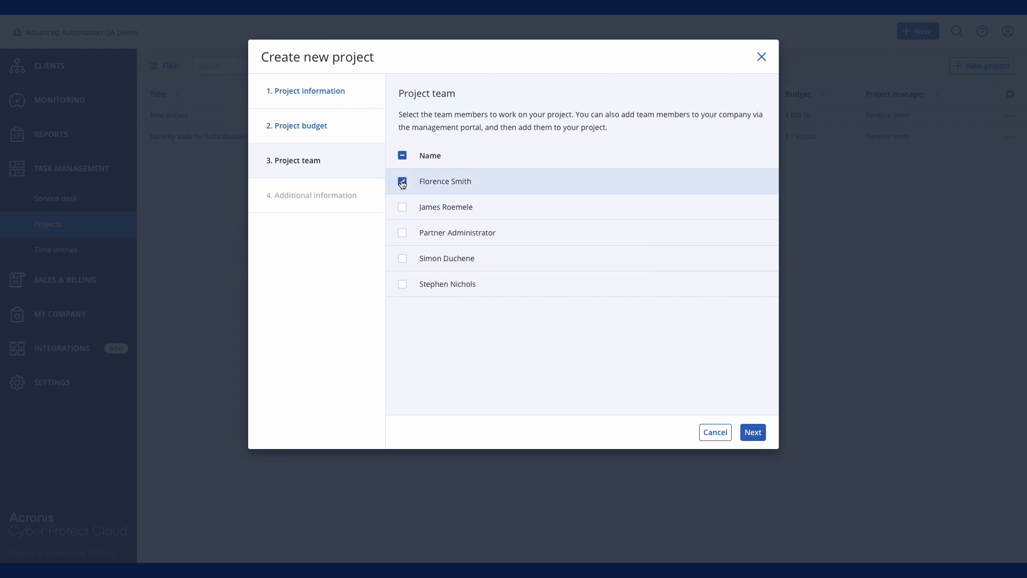
{"action": "left_click", "coordinate": [402, 234]}
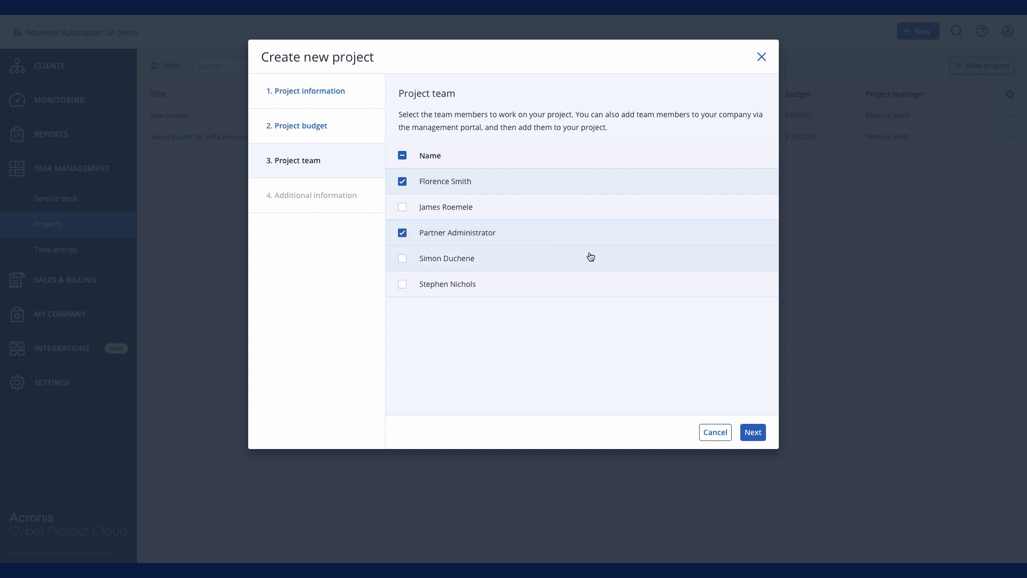
{"action": "left_click", "coordinate": [751, 431]}
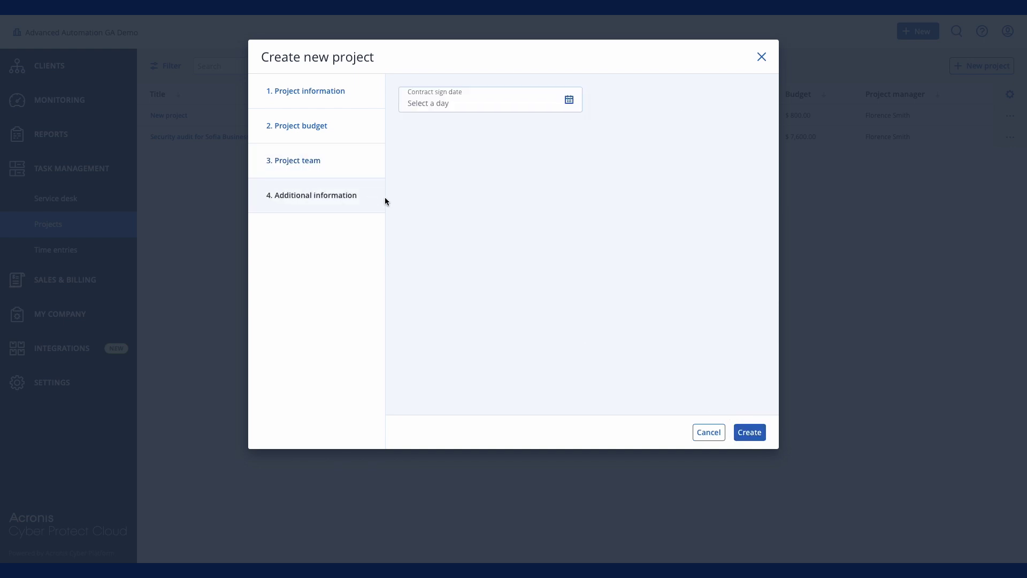
Step: Set the contract sign date to 16 January 2025 and create the project
{"action": "left_click", "coordinate": [569, 102]}
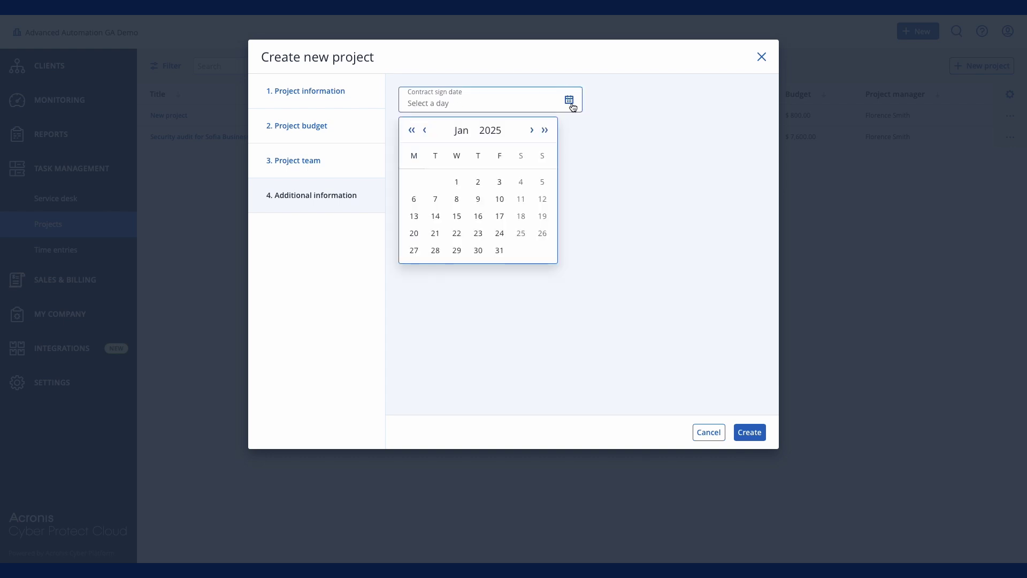
{"action": "left_click", "coordinate": [478, 216]}
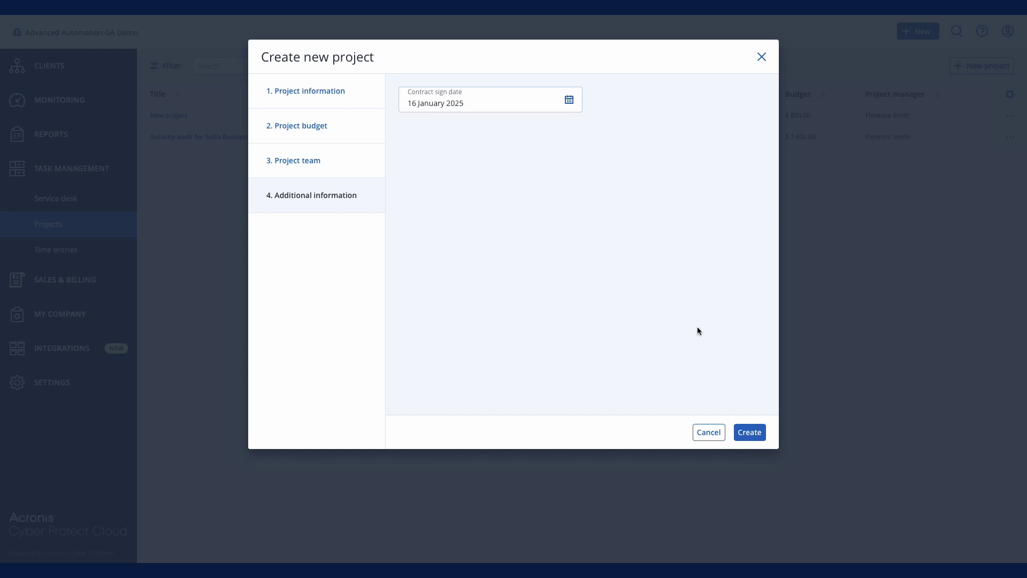
{"action": "left_click", "coordinate": [750, 433]}
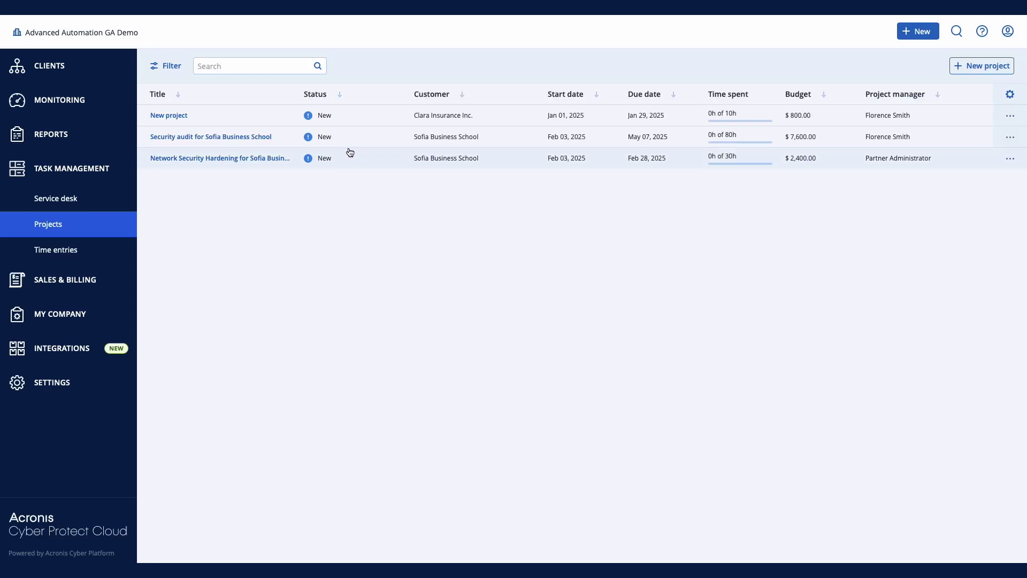
Step: Check the Network Security Hardening summary panel, then open the project's overview page
{"action": "left_click", "coordinate": [348, 161]}
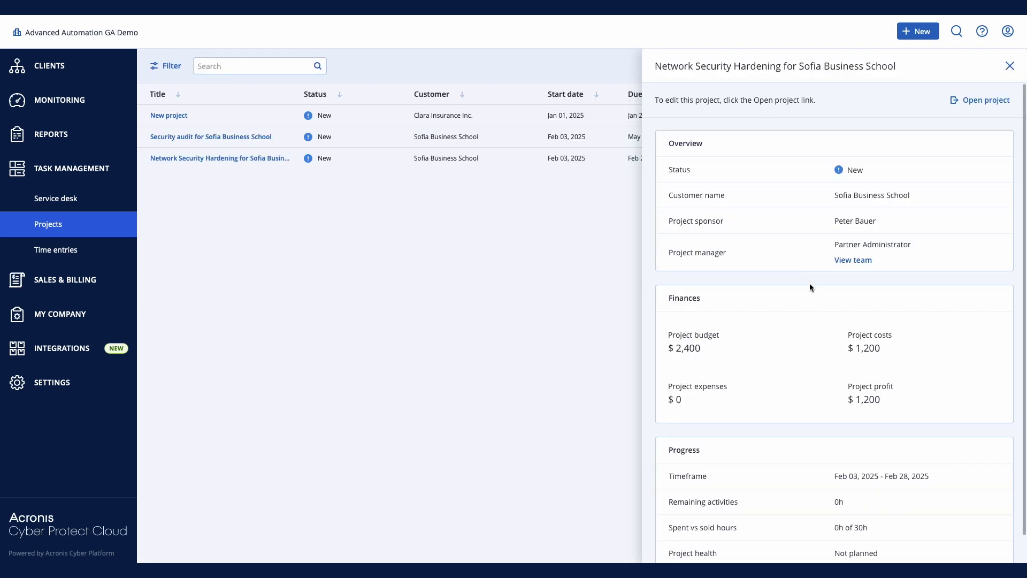
{"action": "scroll", "coordinate": [808, 416], "scroll_direction": "down", "scroll_amount": 1}
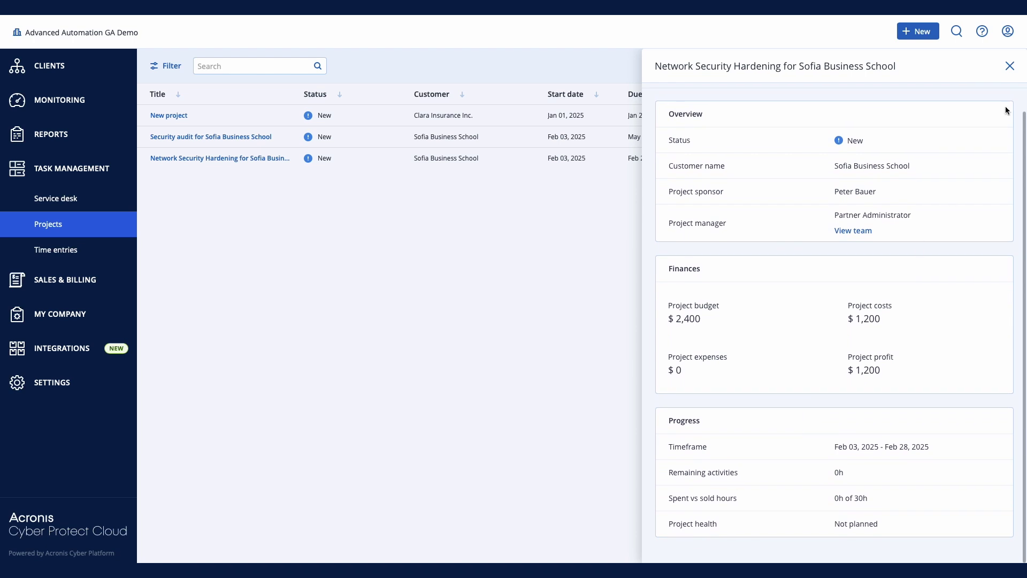
{"action": "left_click", "coordinate": [1010, 66]}
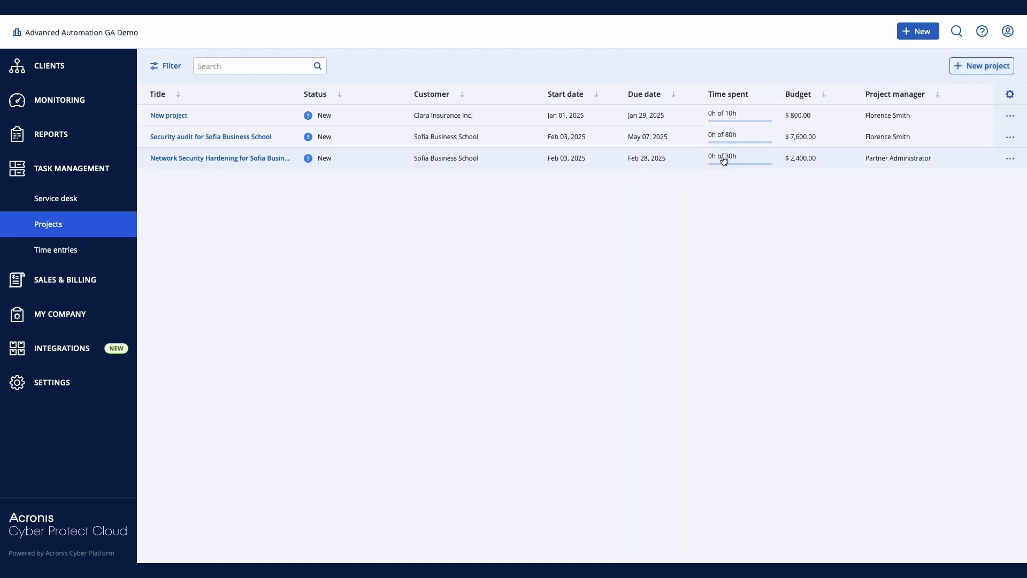
{"action": "left_click", "coordinate": [249, 163]}
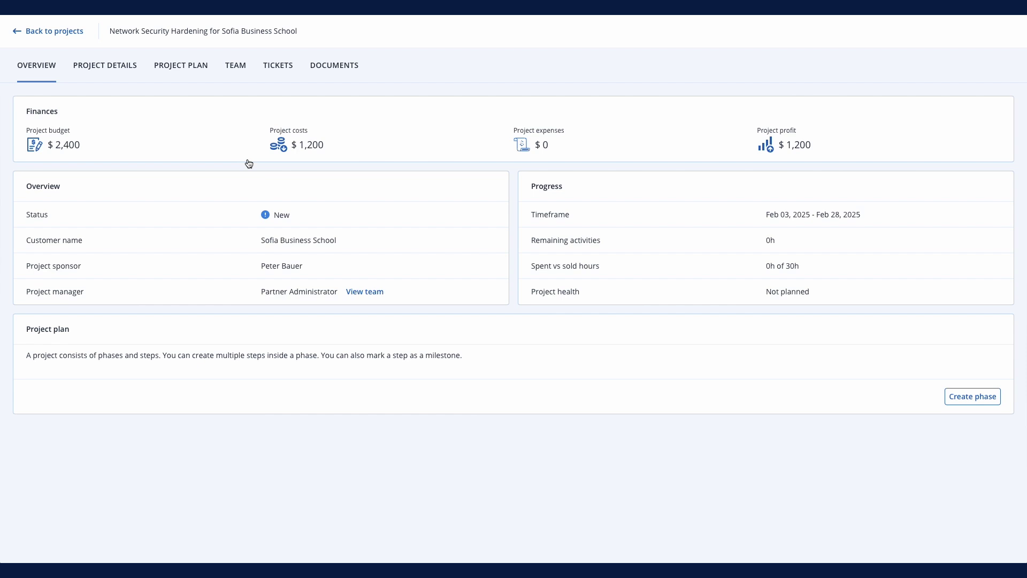
Step: Create an 'Initial assessment' phase on the project plan and begin adding its first step
{"action": "left_click", "coordinate": [179, 65]}
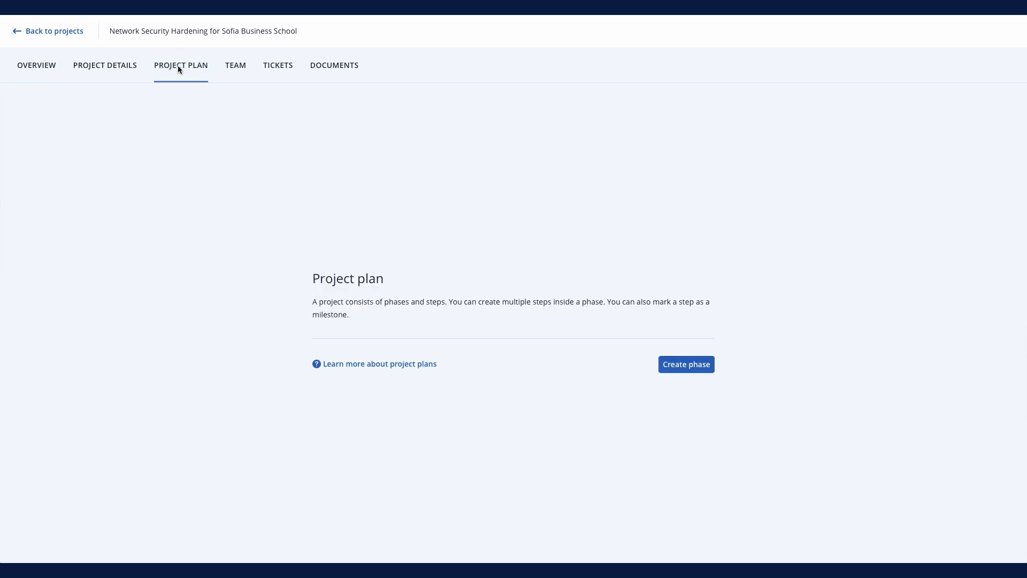
{"action": "left_click", "coordinate": [686, 368]}
{"action": "left_click", "coordinate": [476, 117]}
{"action": "type", "text": "Initial assessment"}
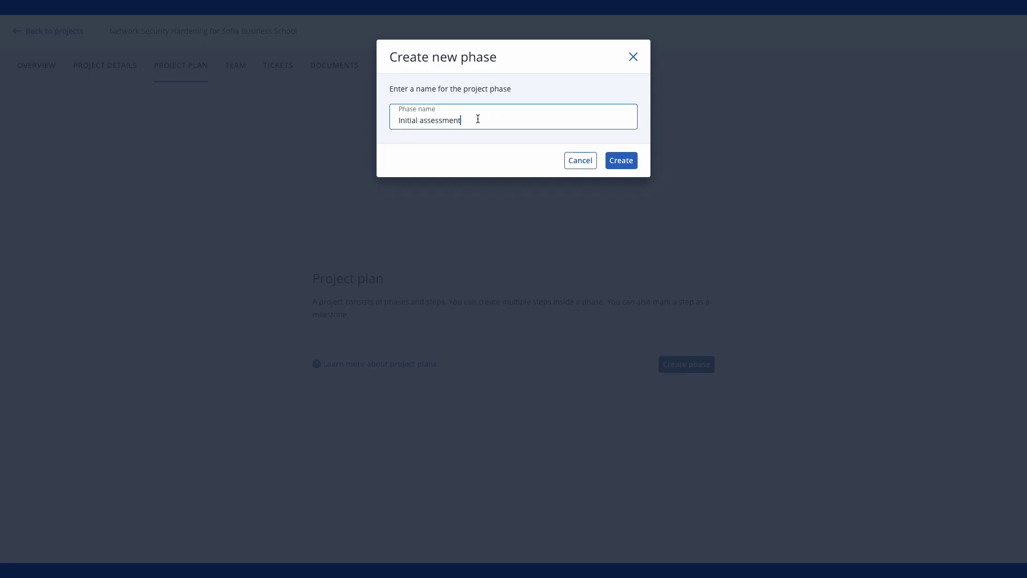
{"action": "left_click", "coordinate": [629, 164]}
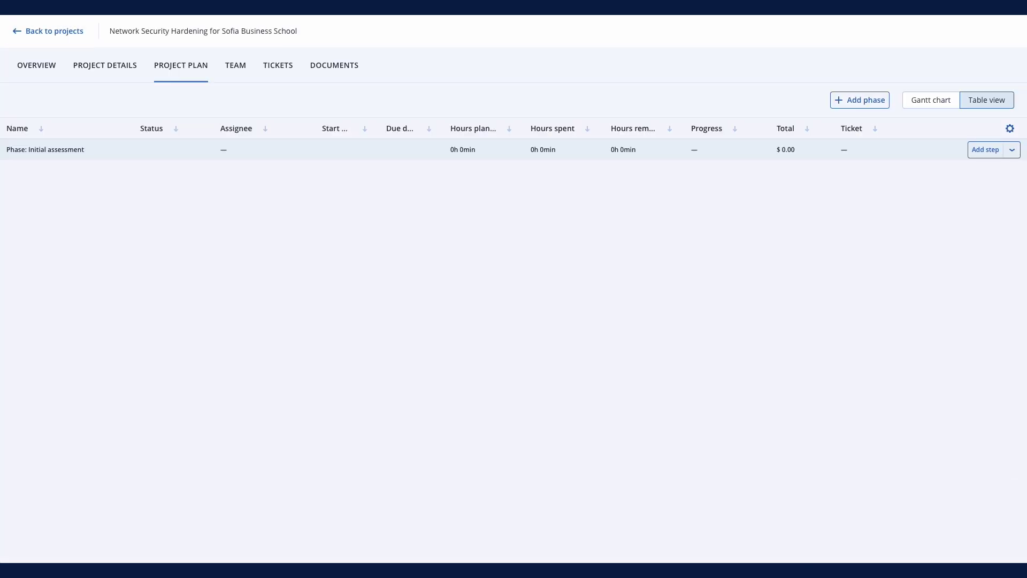
{"action": "key", "text": "Tab"}
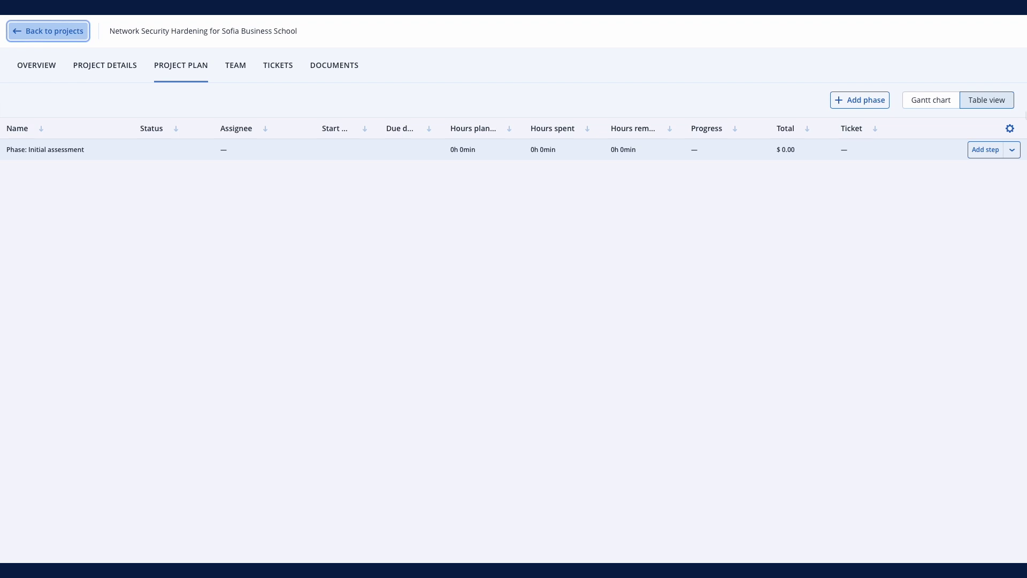
{"action": "left_click", "coordinate": [983, 152]}
Step: Title the step 'Network scan' with notes describing a basic vulnerability scan of the customer's network
{"action": "left_click", "coordinate": [473, 133]}
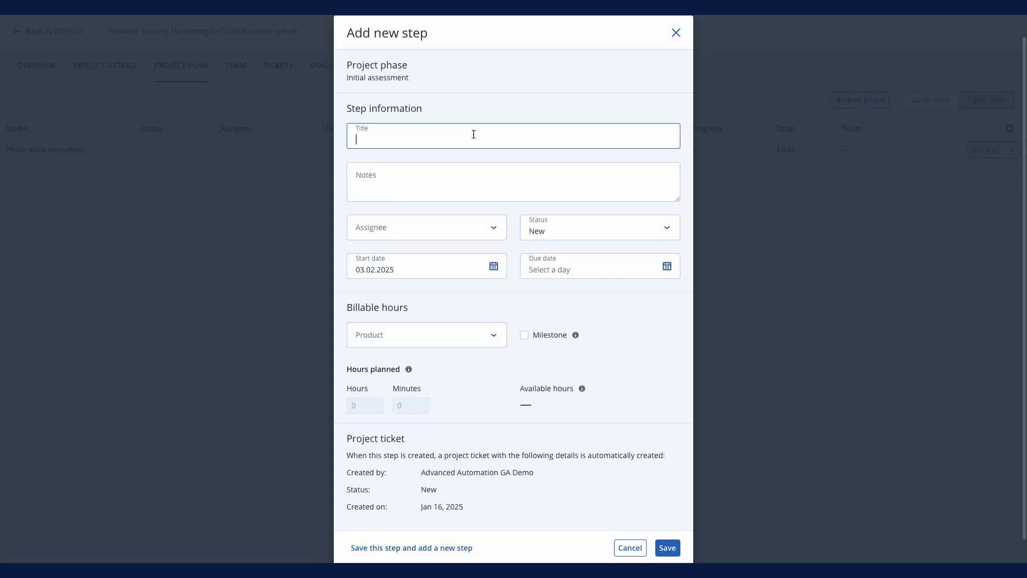
{"action": "type", "text": "Network scan"}
{"action": "left_click", "coordinate": [397, 169]}
{"action": "type", "text": "Perform a basic vulnerability scan of the customer's network to identify open ports, outdated software, or weak configurations."}
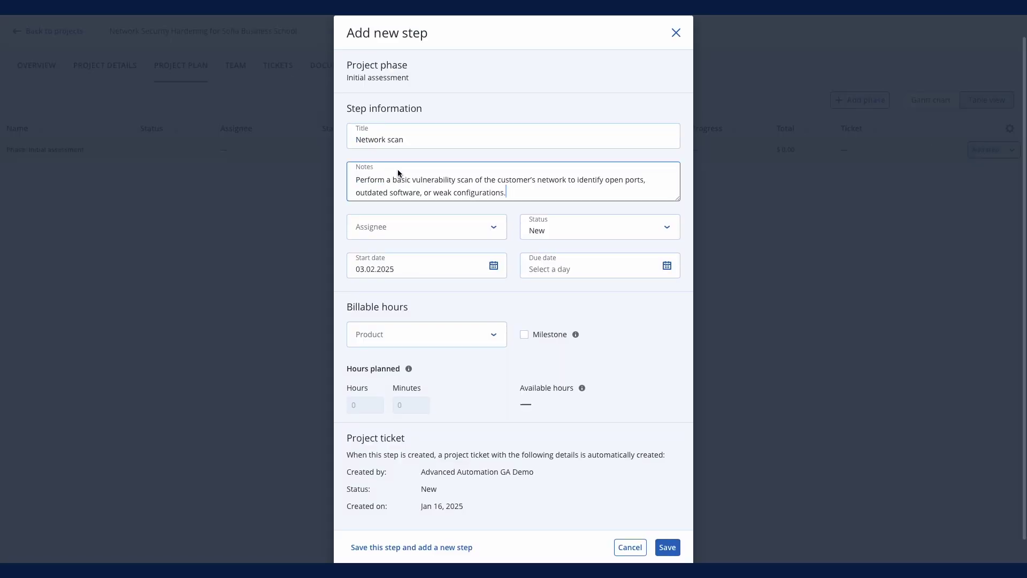
Step: Assign it to Partner Administrator, due 5 February 2025, billed as 8 Project hours, and save
{"action": "left_click", "coordinate": [495, 234]}
{"action": "left_click", "coordinate": [424, 307]}
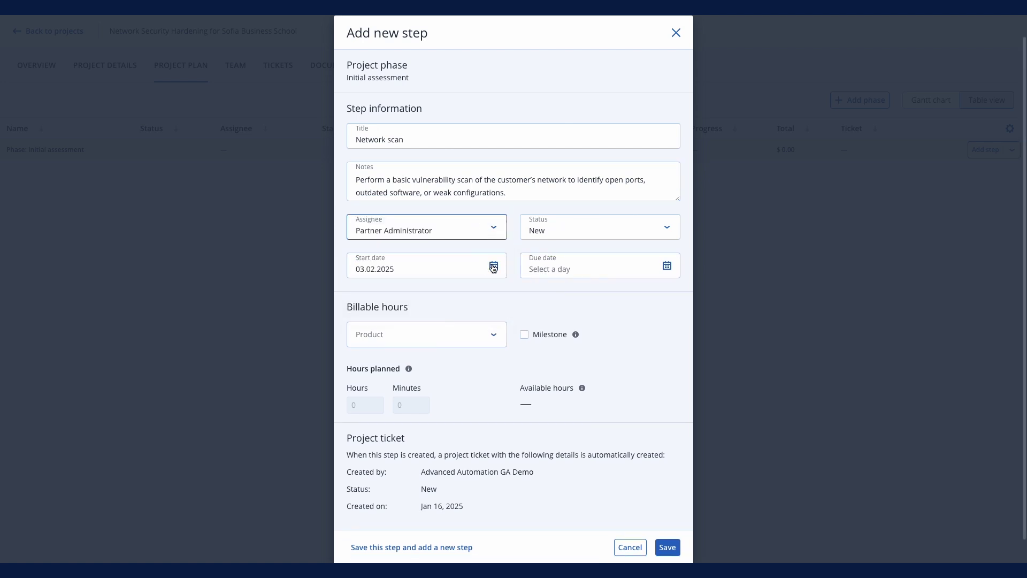
{"action": "left_click", "coordinate": [665, 266]}
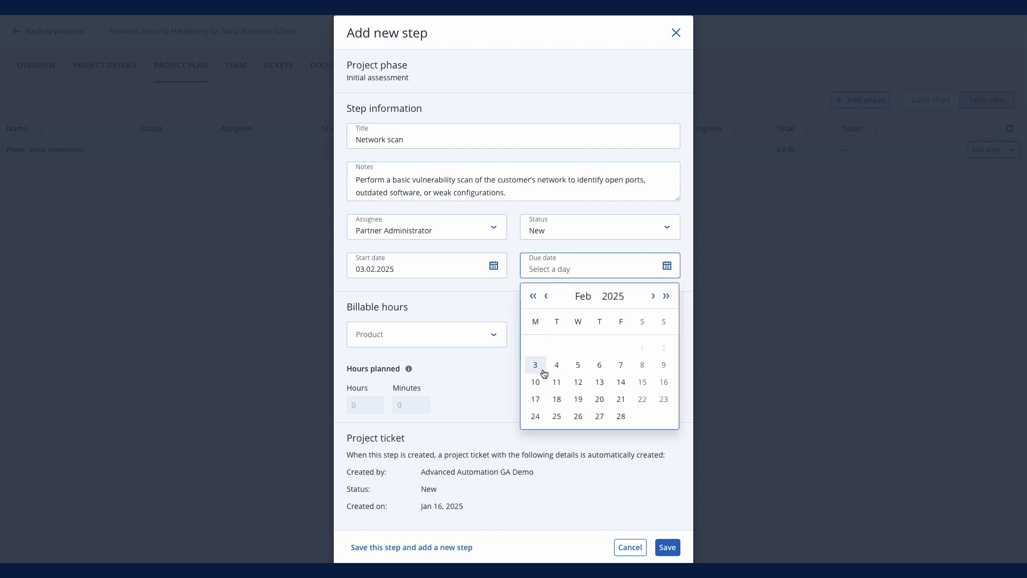
{"action": "left_click", "coordinate": [583, 366]}
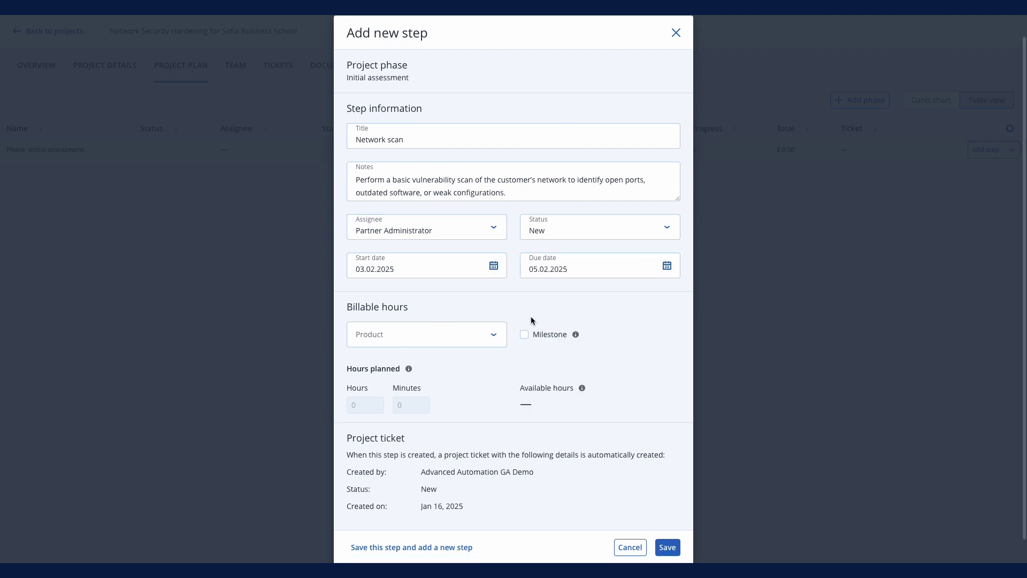
{"action": "left_click", "coordinate": [463, 337]}
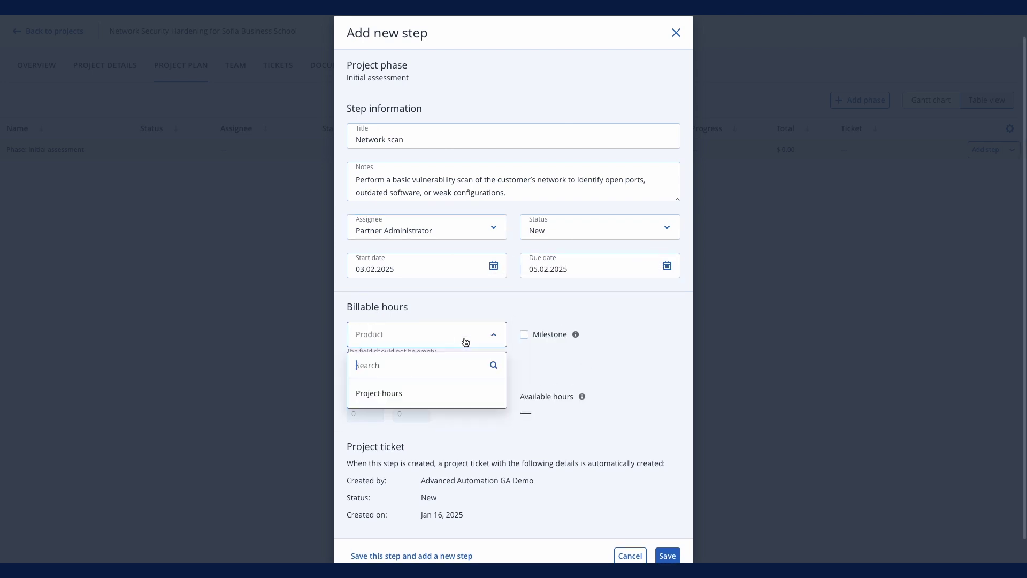
{"action": "left_click", "coordinate": [390, 394]}
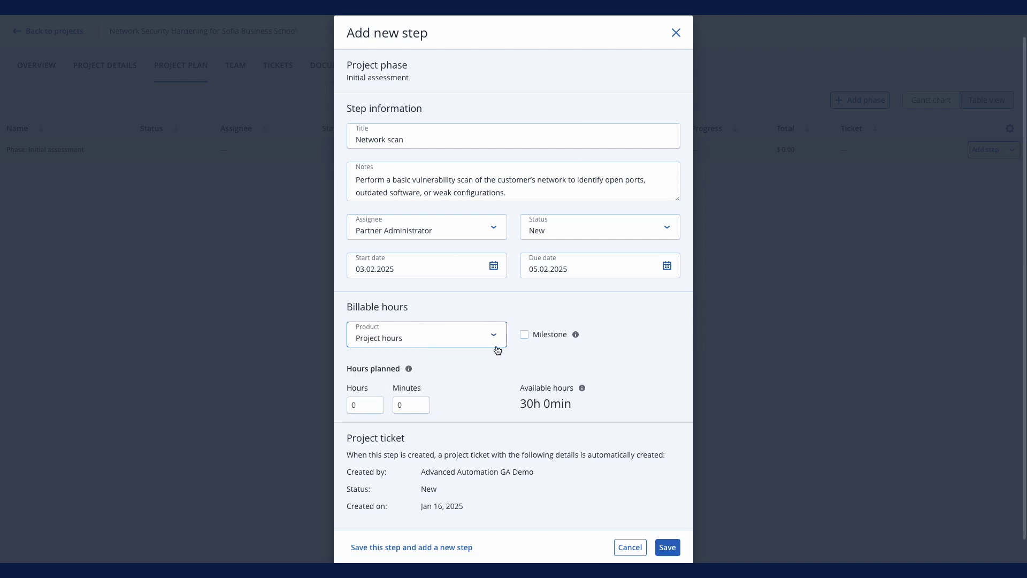
{"action": "left_click", "coordinate": [352, 407]}
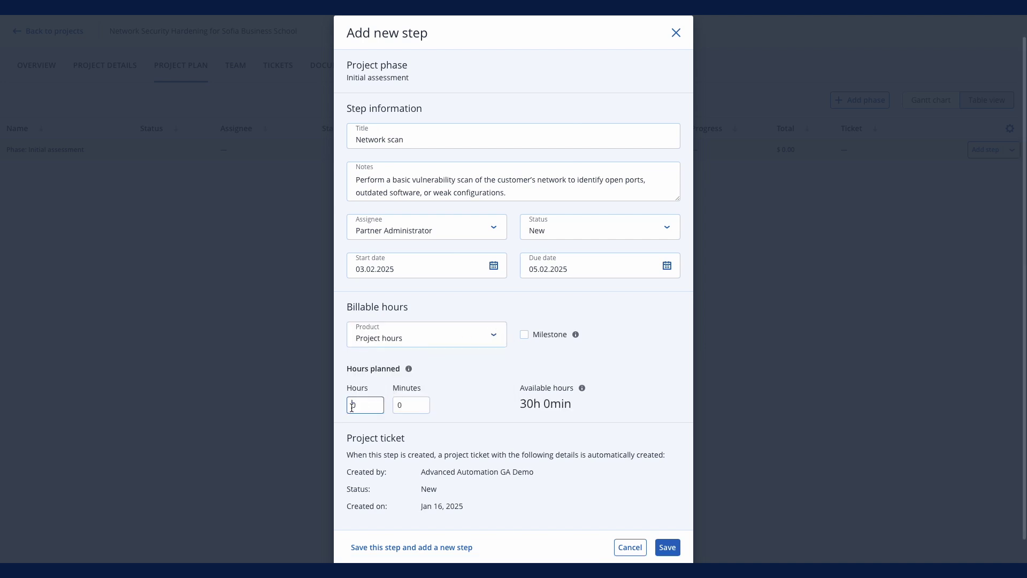
{"action": "key", "text": "BackSpace"}
{"action": "type", "text": "8"}
{"action": "scroll", "coordinate": [437, 458], "scroll_direction": "down", "scroll_amount": 1}
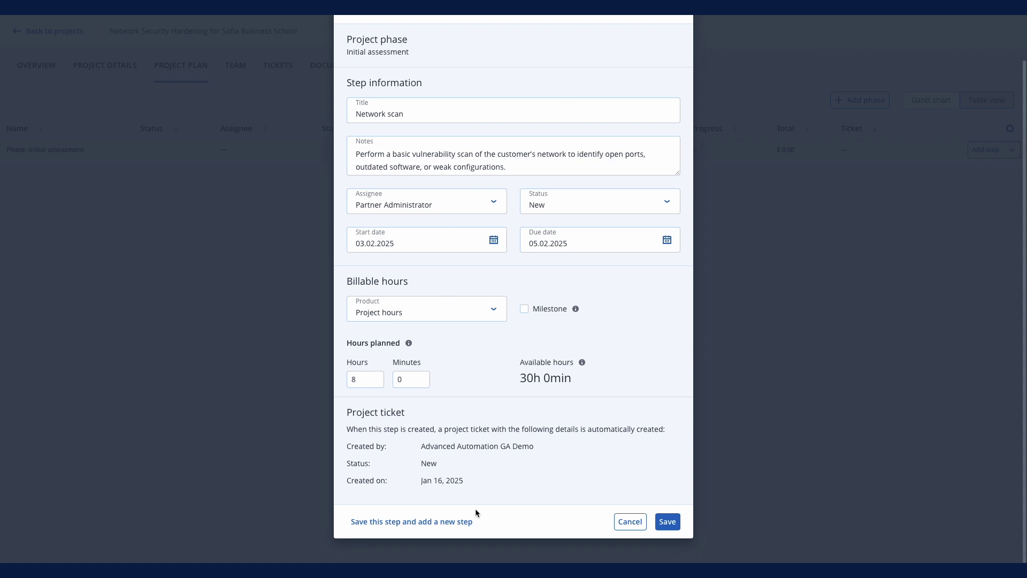
{"action": "left_click", "coordinate": [667, 522]}
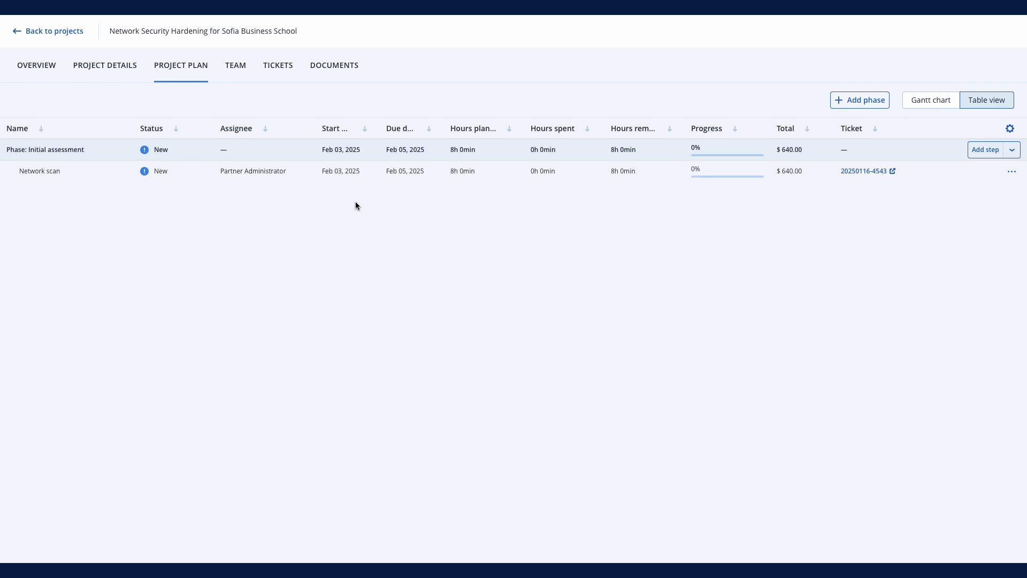
Step: Add another step titled 'Summary report' with notes about a short key-issues report
{"action": "left_click", "coordinate": [990, 154]}
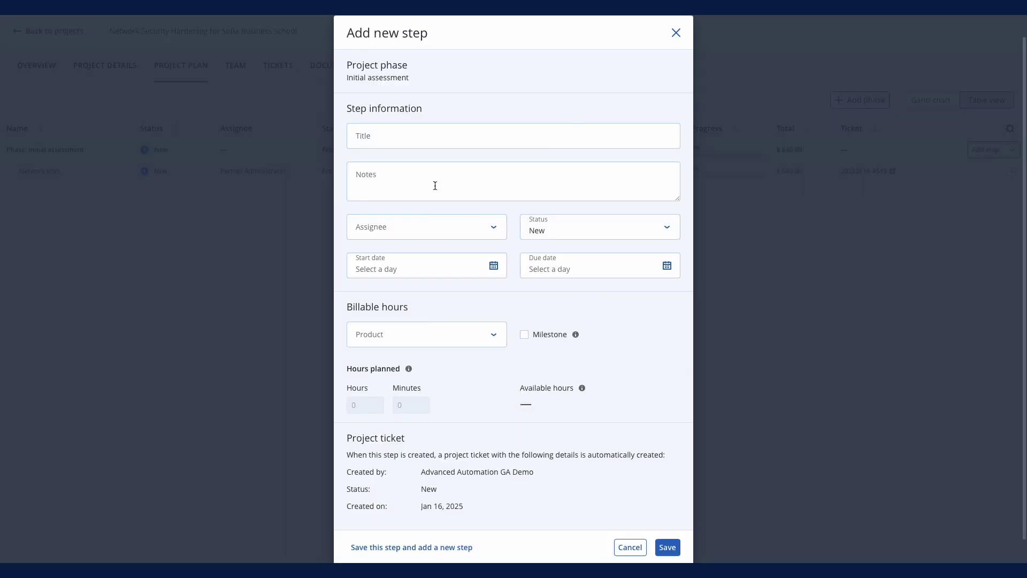
{"action": "left_click", "coordinate": [406, 136]}
{"action": "type", "text": "Summary report"}
{"action": "left_click", "coordinate": [422, 174]}
{"action": "type", "text": "Deliver a short report highlighting key issues and proposed fixes."}
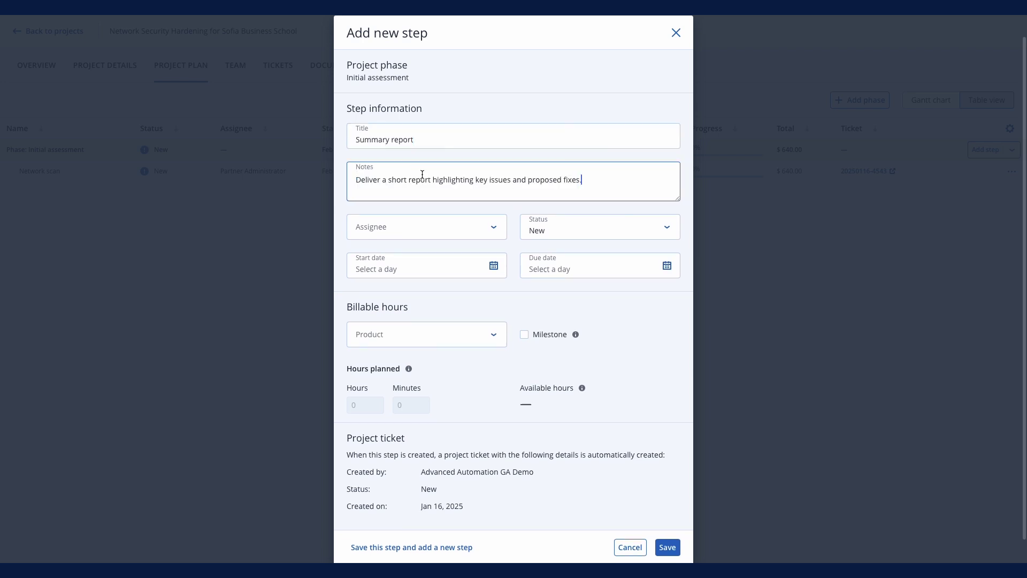
Step: Assign it to Partner Administrator, 5–9 February 2025, 4 Project hours, and save
{"action": "left_click", "coordinate": [423, 227]}
{"action": "left_click", "coordinate": [417, 306]}
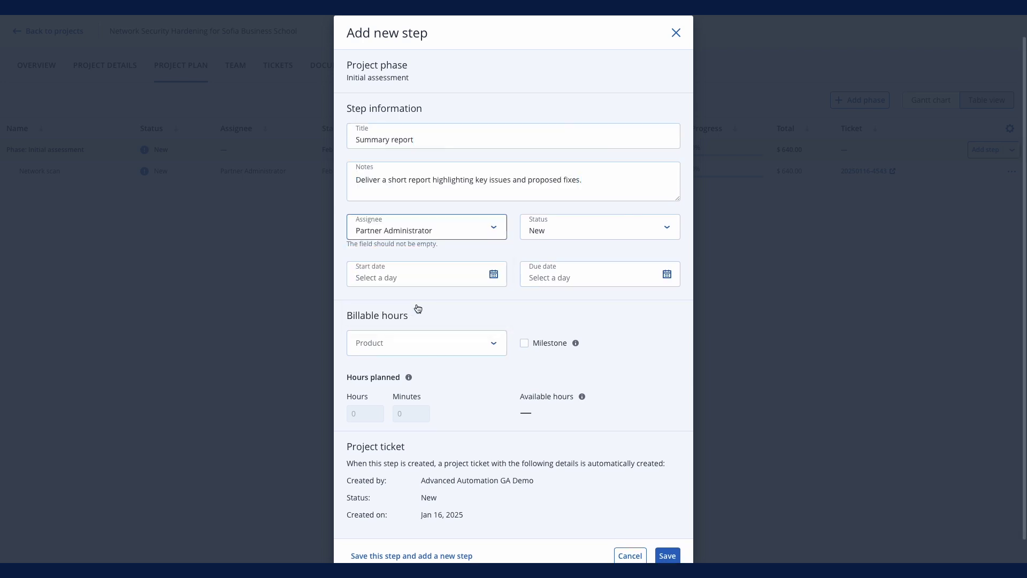
{"action": "left_click", "coordinate": [492, 266]}
{"action": "left_click", "coordinate": [479, 295]}
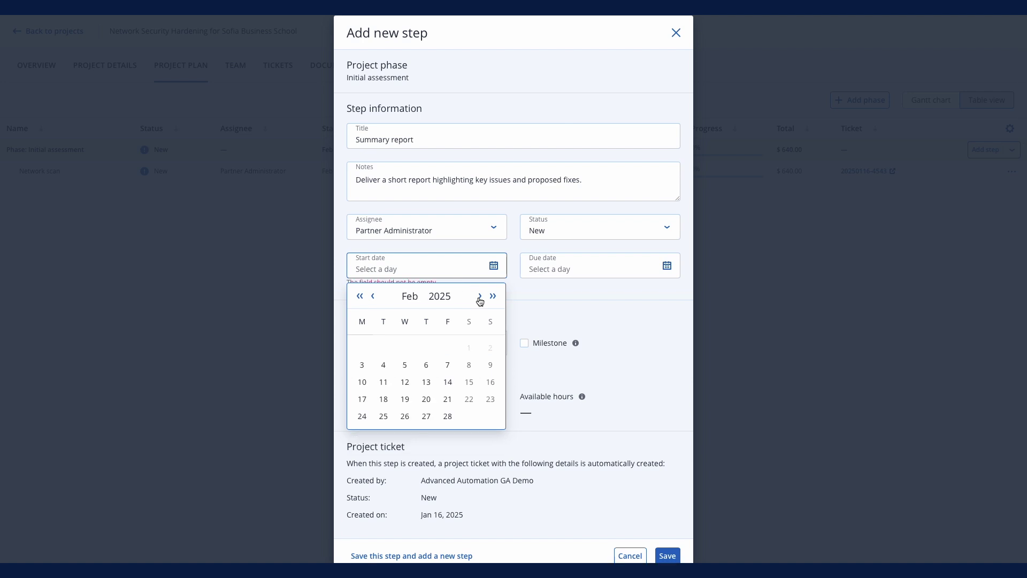
{"action": "left_click", "coordinate": [406, 369]}
{"action": "left_click", "coordinate": [666, 266]}
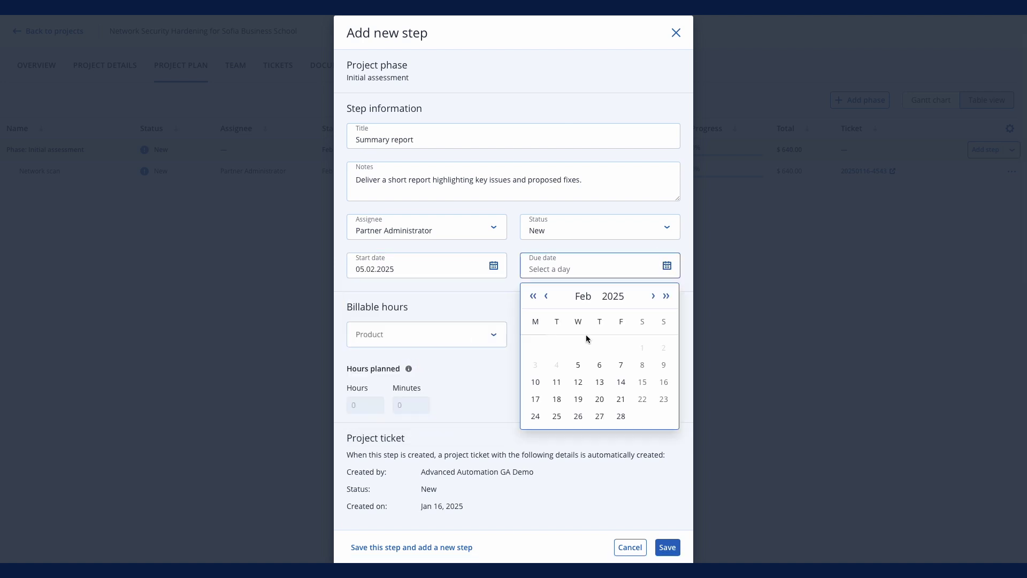
{"action": "left_click", "coordinate": [664, 364]}
{"action": "left_click", "coordinate": [482, 334]}
{"action": "left_click", "coordinate": [407, 360]}
{"action": "left_click", "coordinate": [344, 404]}
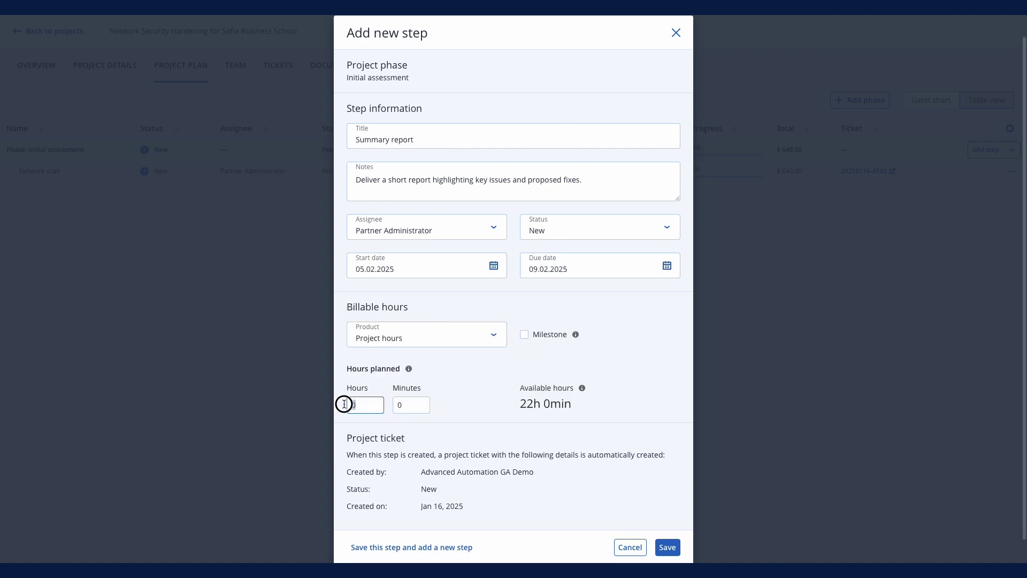
{"action": "type", "text": "4"}
{"action": "left_click", "coordinate": [667, 547]}
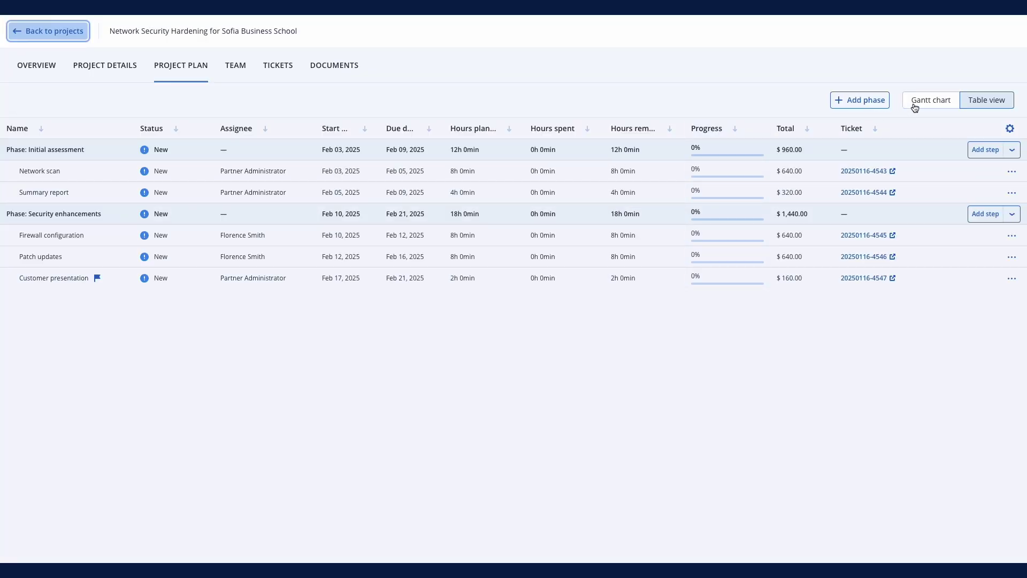
Step: Switch the project plan to the Gantt chart view
{"action": "left_click", "coordinate": [914, 106]}
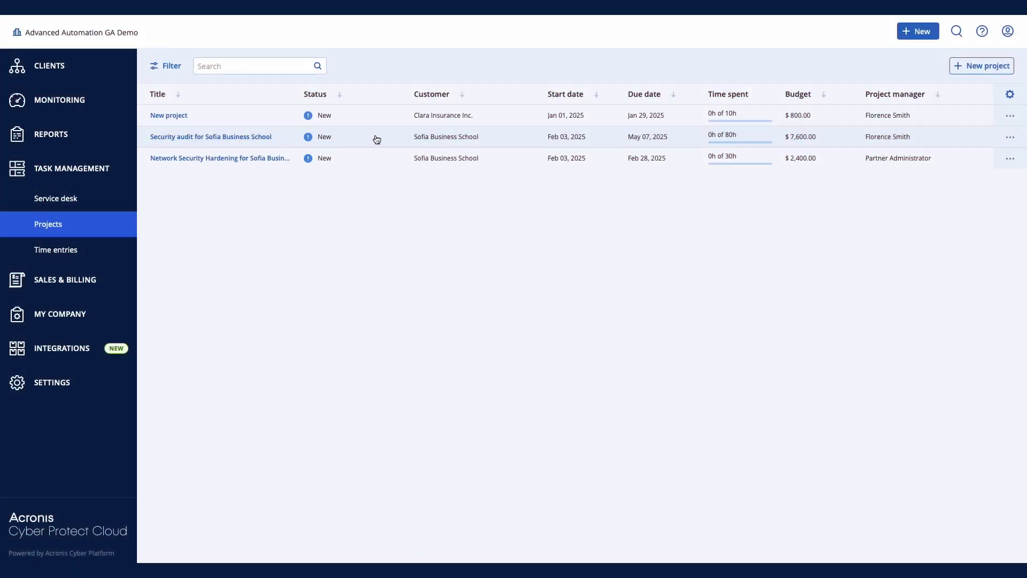
Step: Preview the Security audit for Sofia Business School project, open its overview, and view its team
{"action": "left_click", "coordinate": [375, 138]}
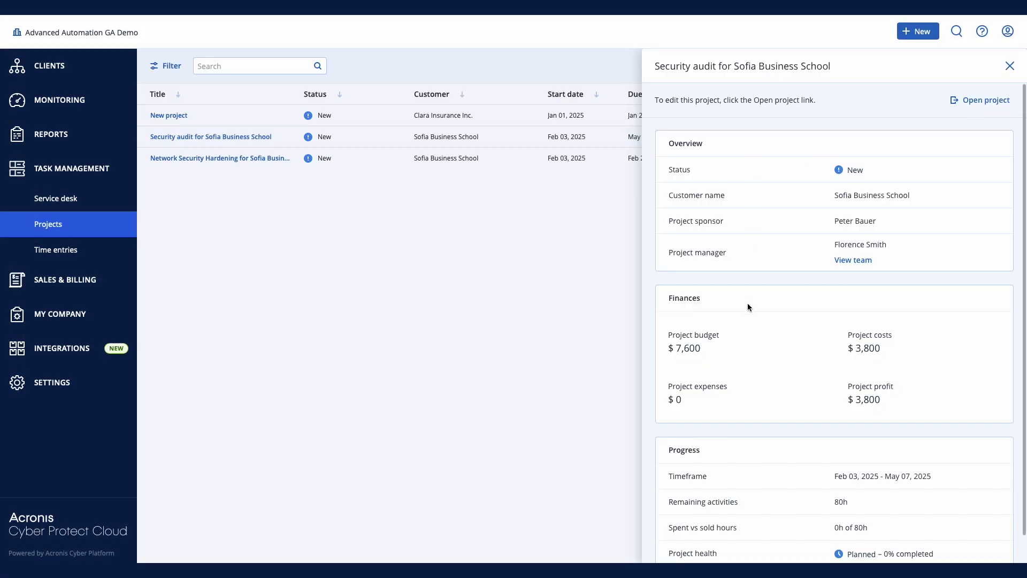
{"action": "scroll", "coordinate": [746, 357], "scroll_direction": "down", "scroll_amount": 1}
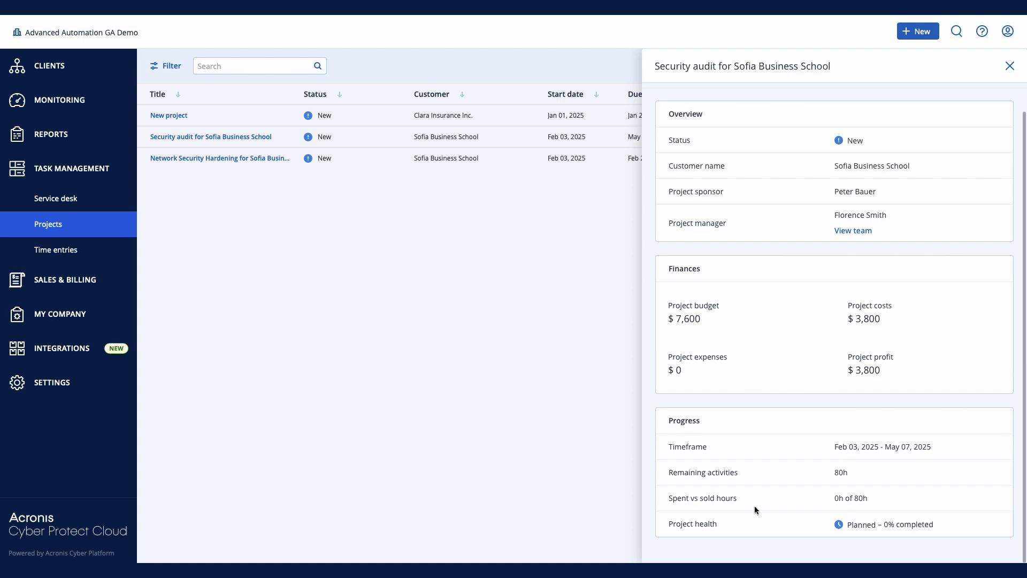
{"action": "left_click", "coordinate": [253, 138]}
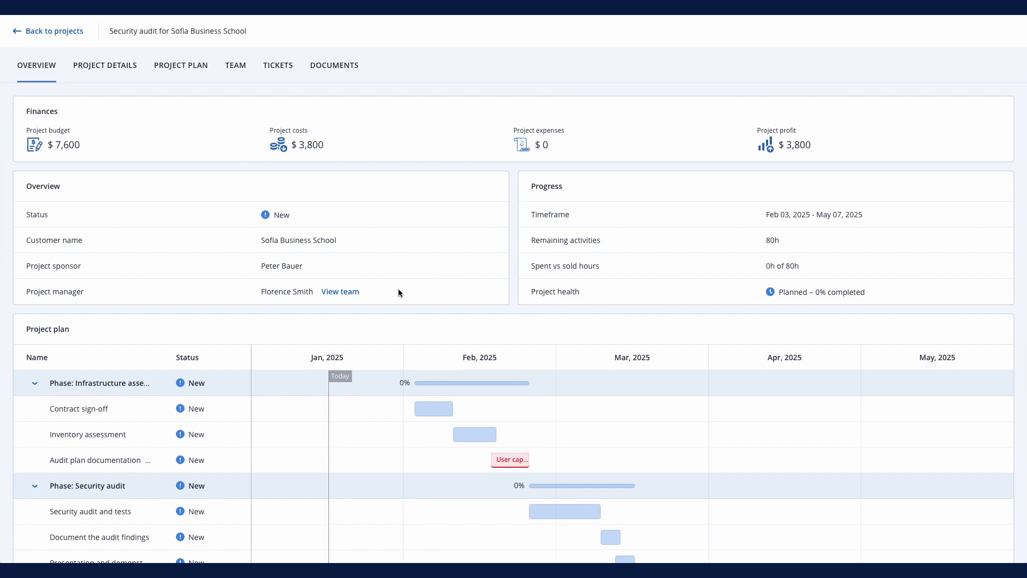
{"action": "scroll", "coordinate": [399, 290], "scroll_direction": "down", "scroll_amount": 4}
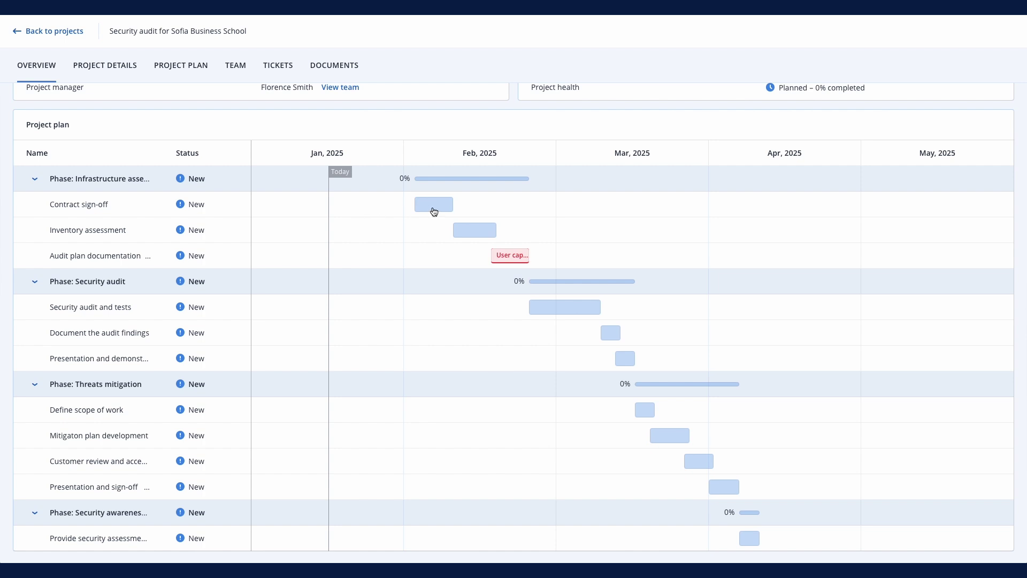
{"action": "scroll", "coordinate": [364, 208], "scroll_direction": "up", "scroll_amount": 4}
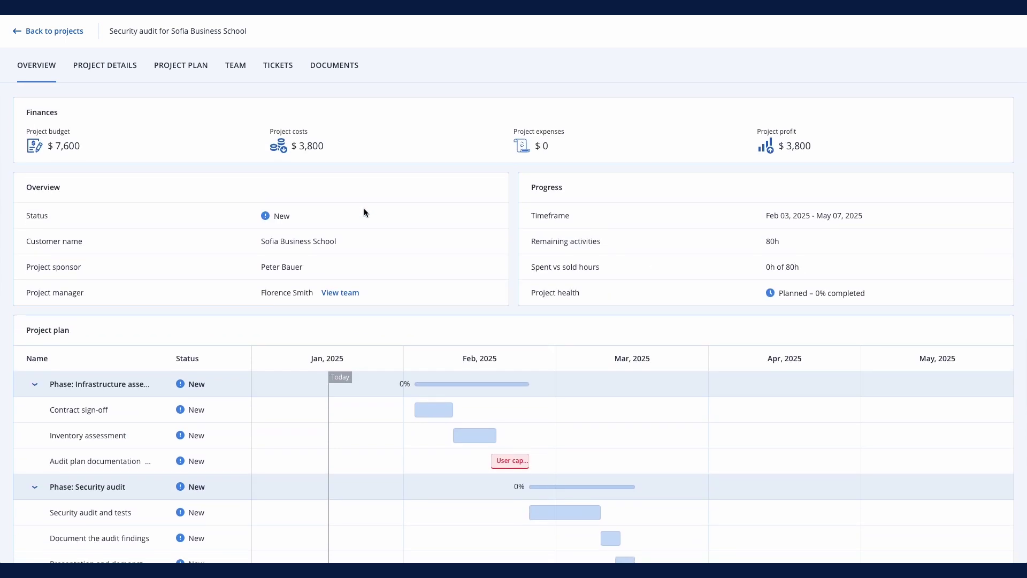
{"action": "left_click", "coordinate": [238, 66]}
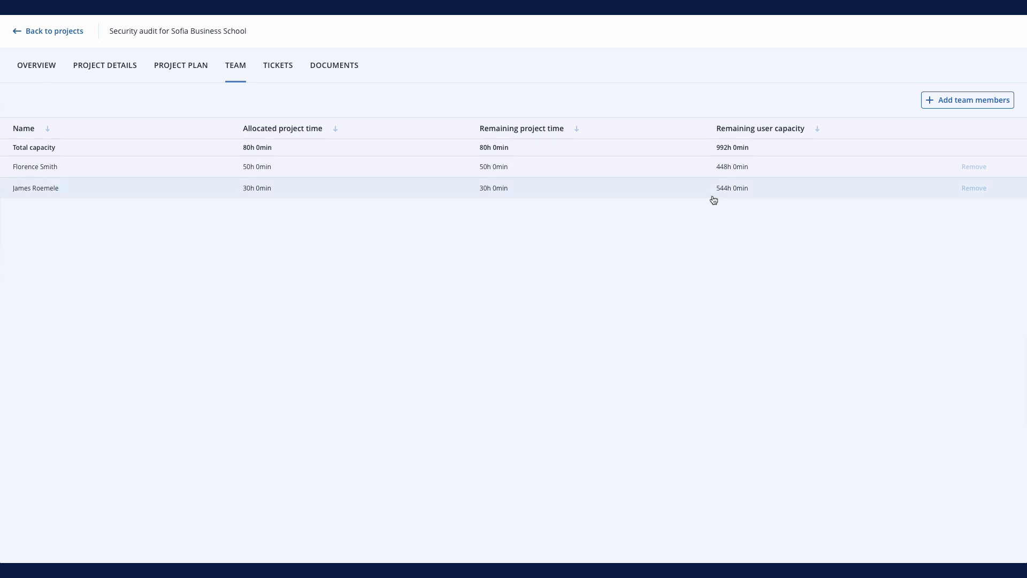
Step: Open the Security audit project's details, then its plan listing four phases
{"action": "left_click", "coordinate": [106, 67]}
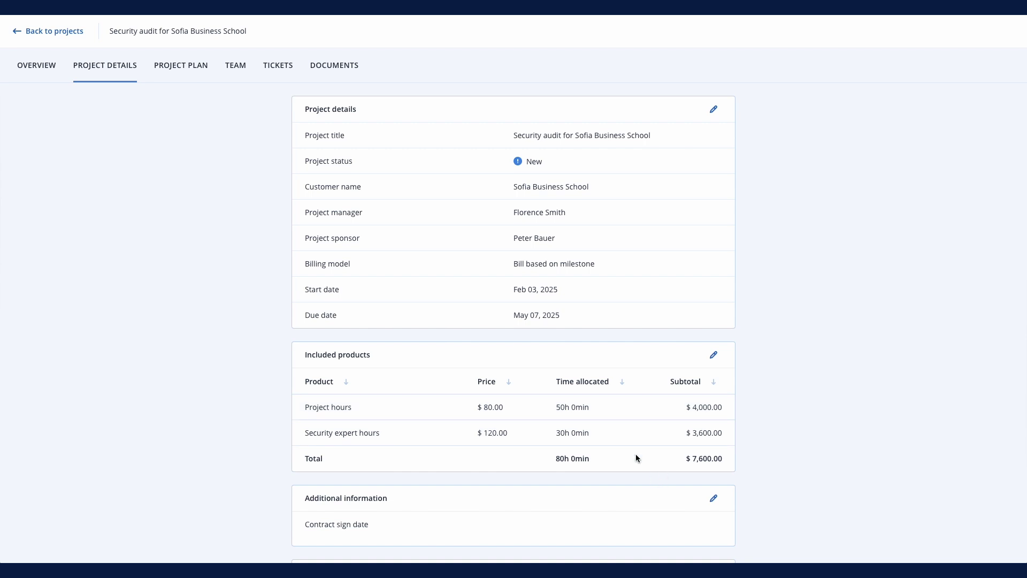
{"action": "left_click", "coordinate": [197, 70]}
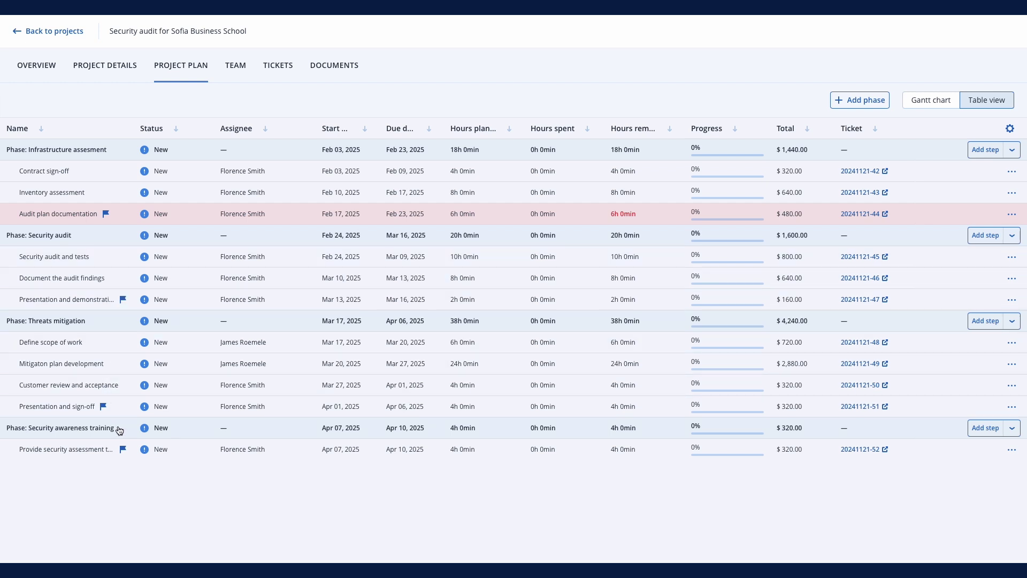
Step: Inspect the Audit plan documentation step's details, then show the plan as a Gantt chart
{"action": "mouse_move", "coordinate": [123, 452]}
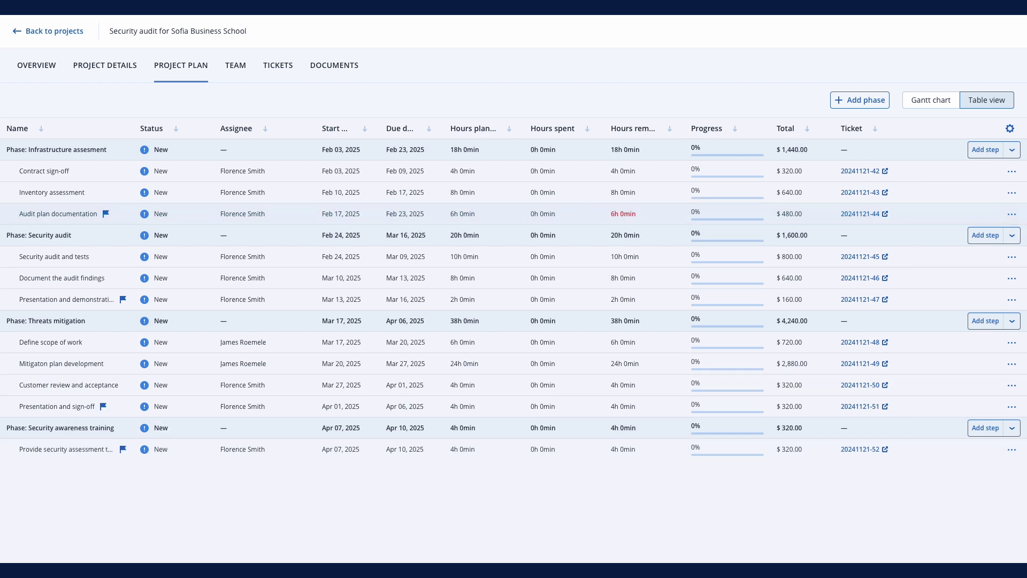
{"action": "left_click", "coordinate": [592, 218]}
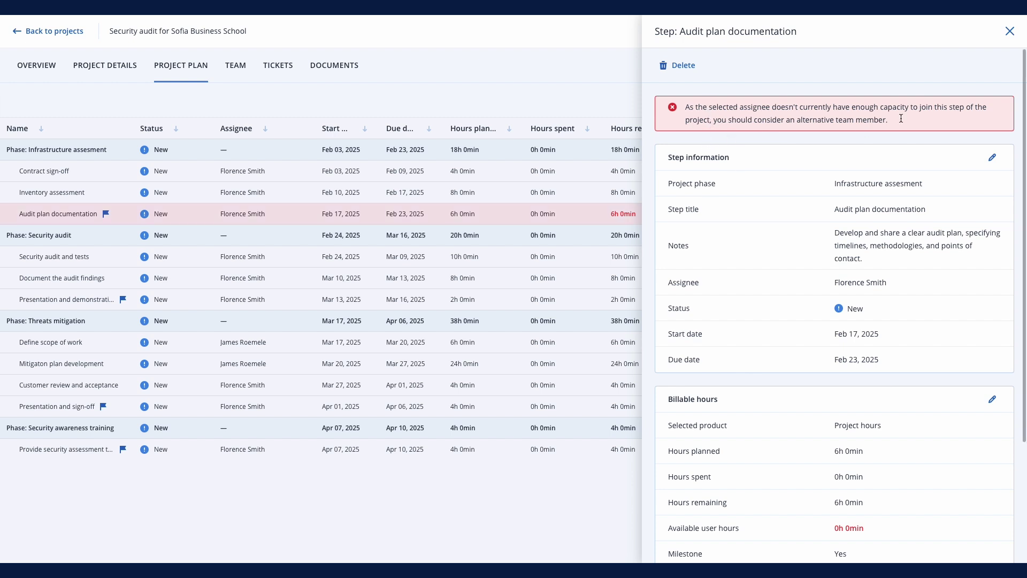
{"action": "left_click", "coordinate": [1010, 31]}
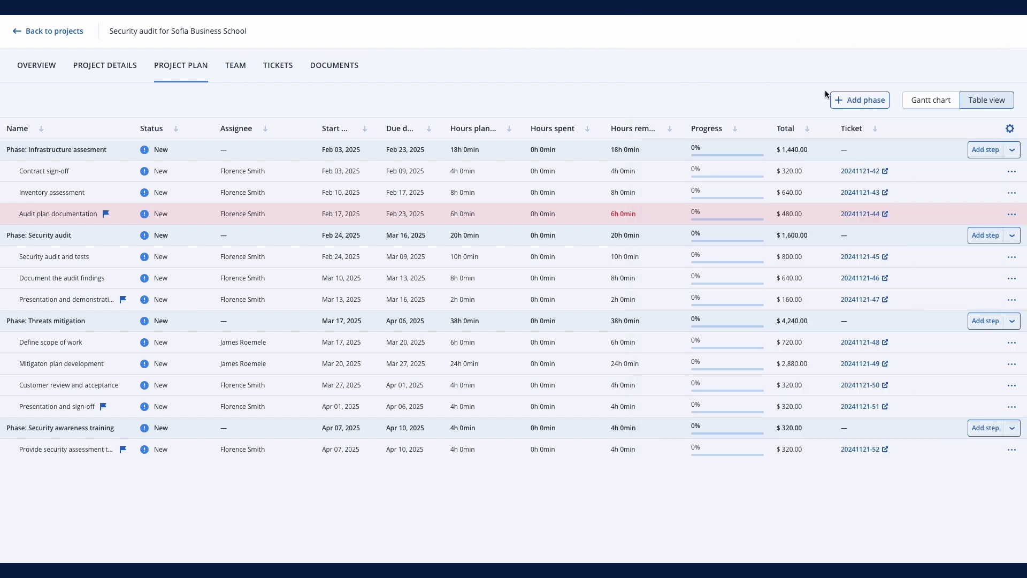
{"action": "left_click", "coordinate": [935, 101]}
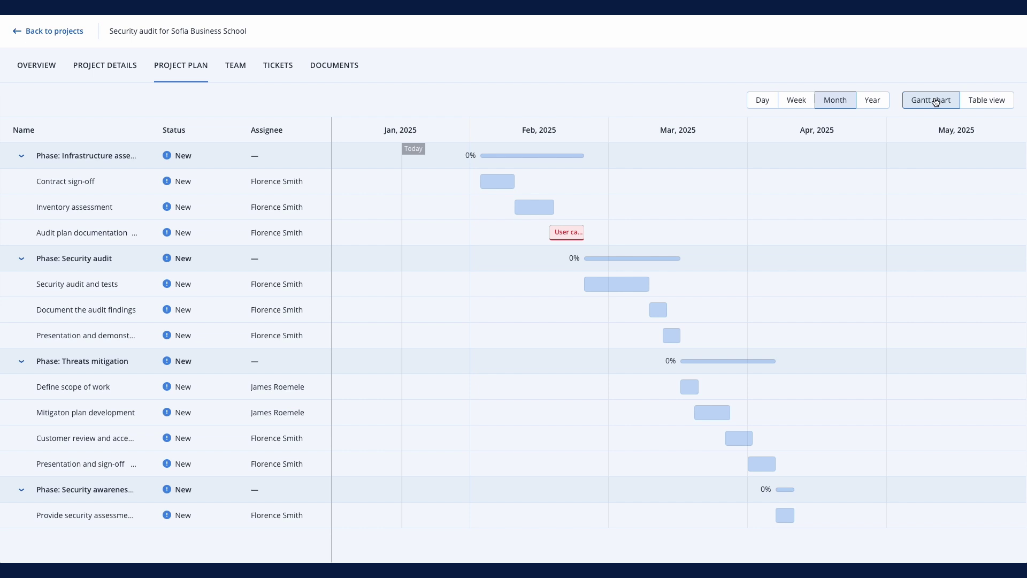
Step: Check Audit plan documentation's user capacity warning, then list the project's 11 New tickets
{"action": "left_click", "coordinate": [557, 235]}
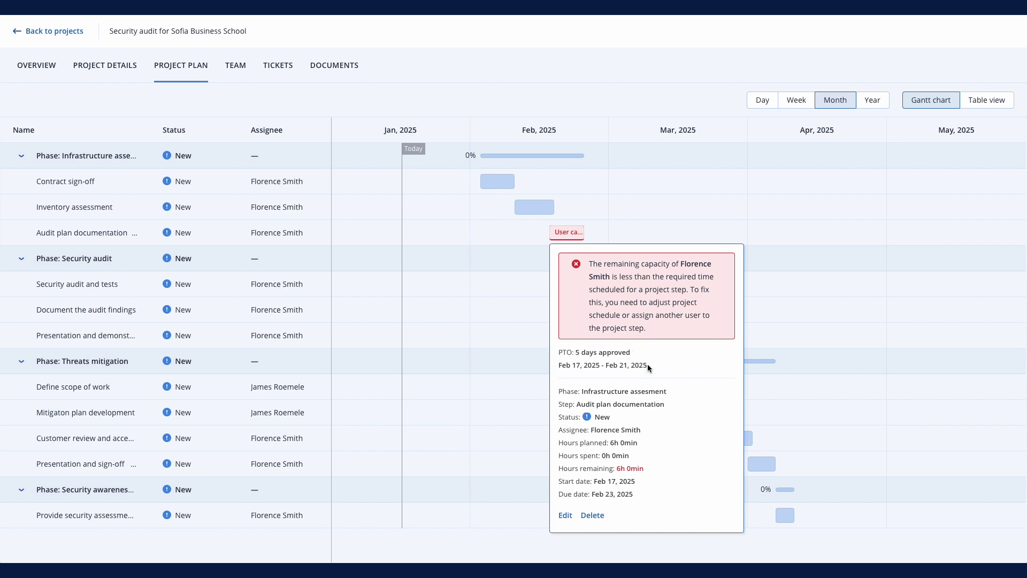
{"action": "left_click", "coordinate": [517, 335]}
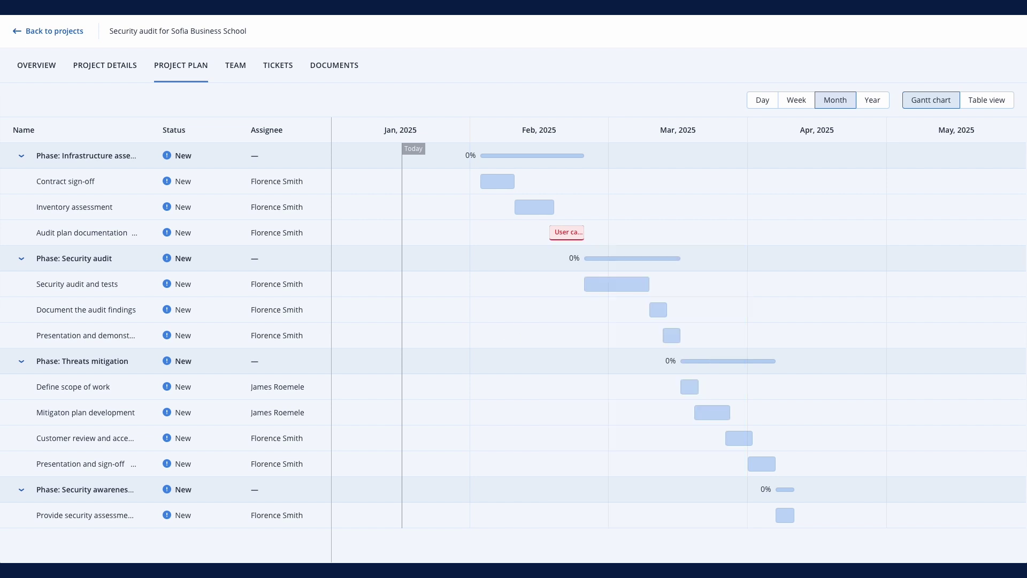
{"action": "left_click", "coordinate": [278, 65]}
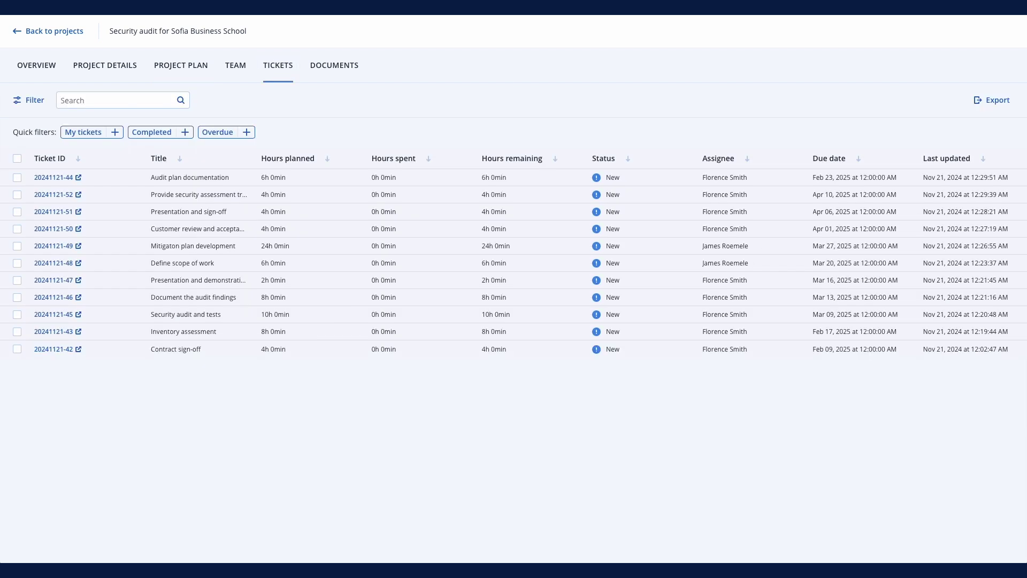